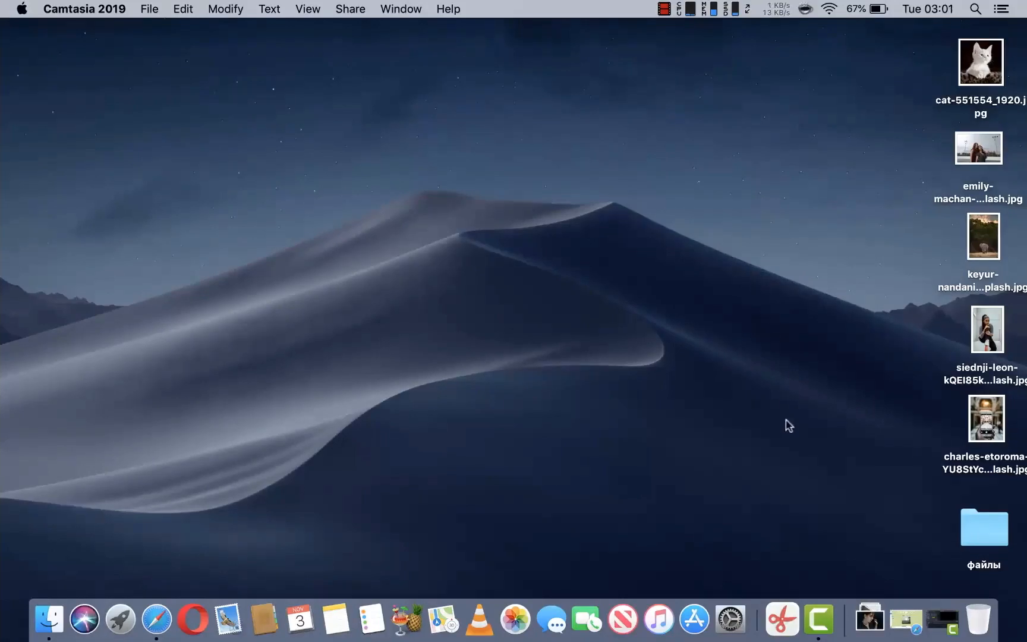
# - Open Super PhotoCut and load the photo cat-551554_1920.jpg from the desktop for cutting out
pyautogui.click(784, 619)
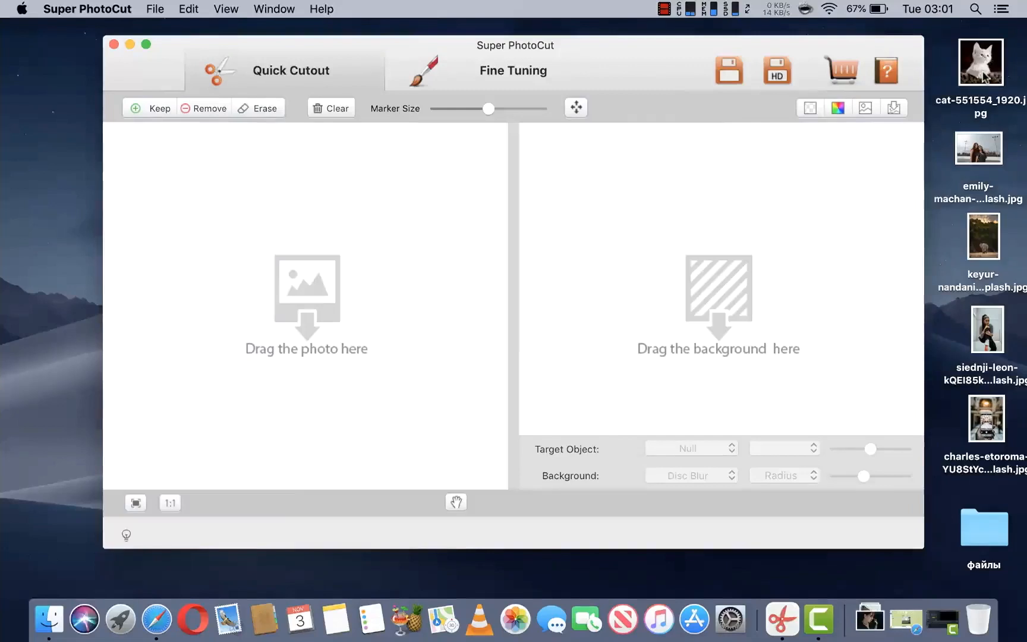
pyautogui.moveTo(984, 77); pyautogui.dragTo(947, 107)
pyautogui.moveTo(981, 66); pyautogui.dragTo(298, 283)
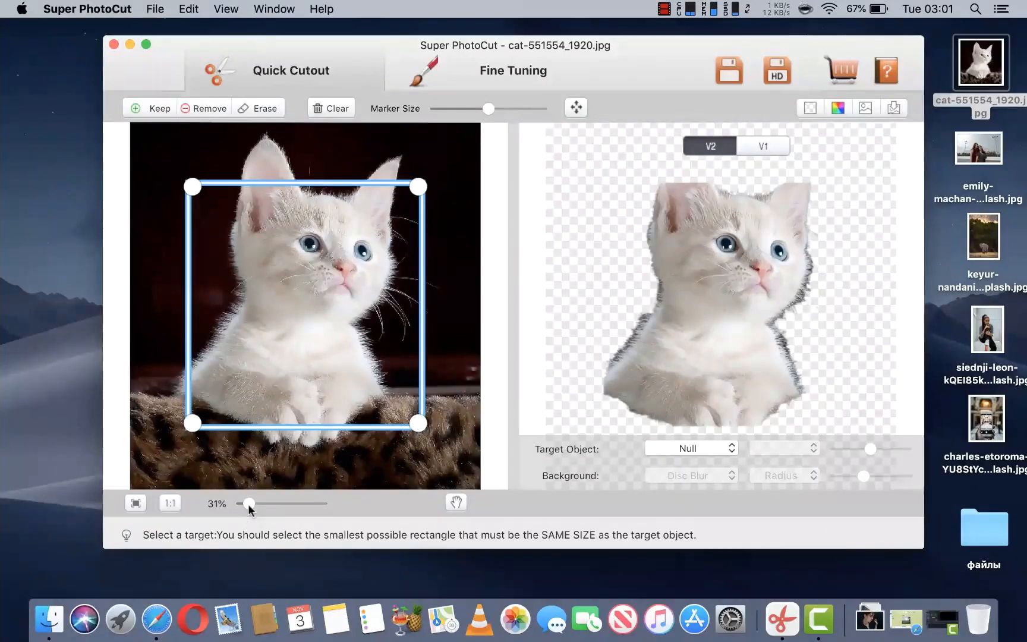
# - Enlarge the target selection rectangle so it encloses the whole cat, from its ears down to its paws
pyautogui.moveTo(249, 504); pyautogui.dragTo(245, 504)
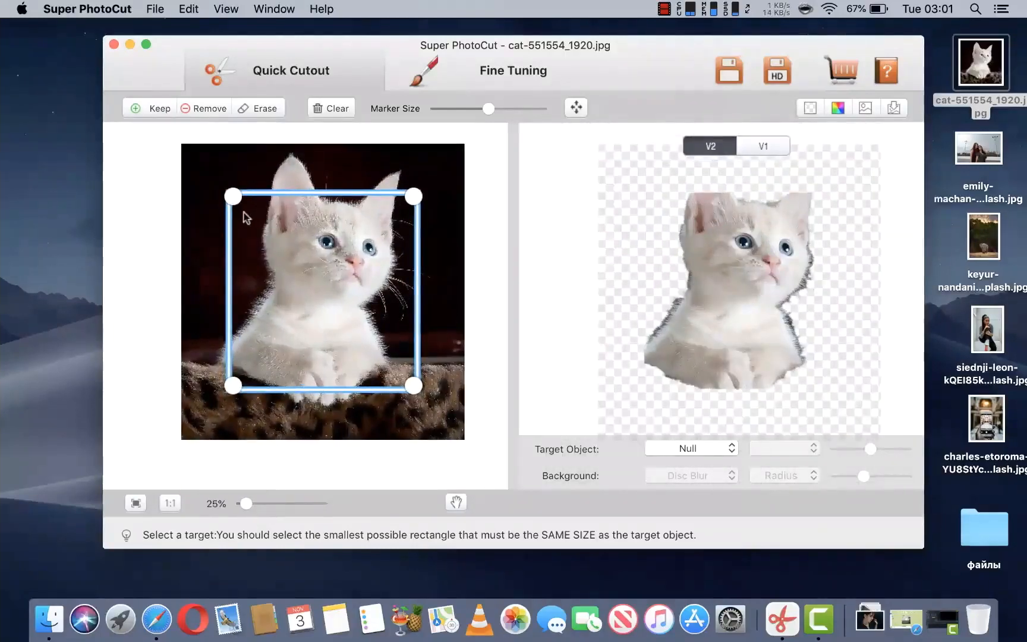
pyautogui.moveTo(233, 198); pyautogui.dragTo(228, 154)
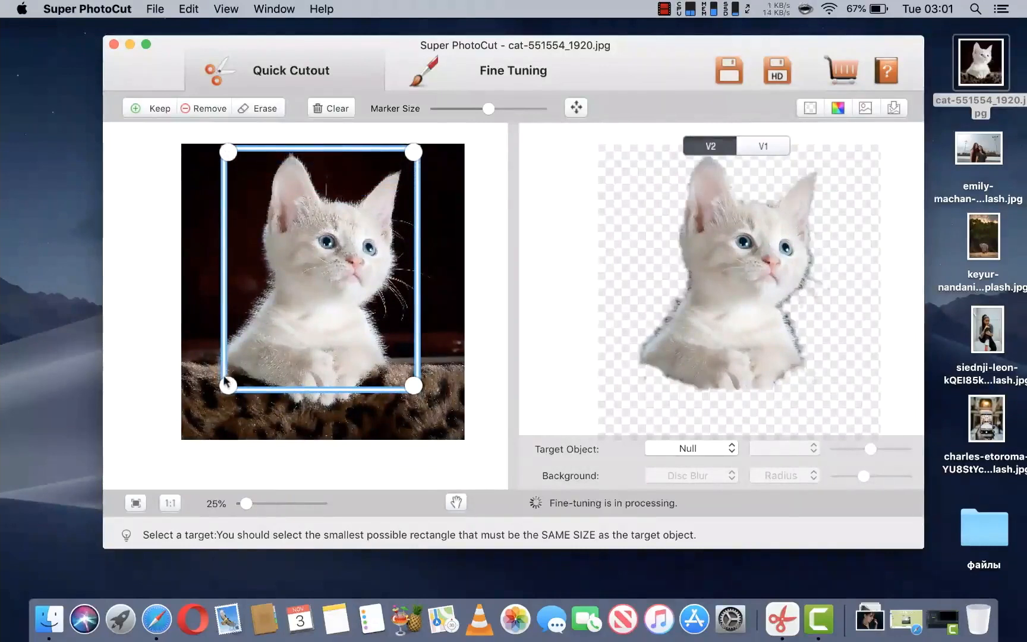
pyautogui.moveTo(228, 386); pyautogui.dragTo(212, 402)
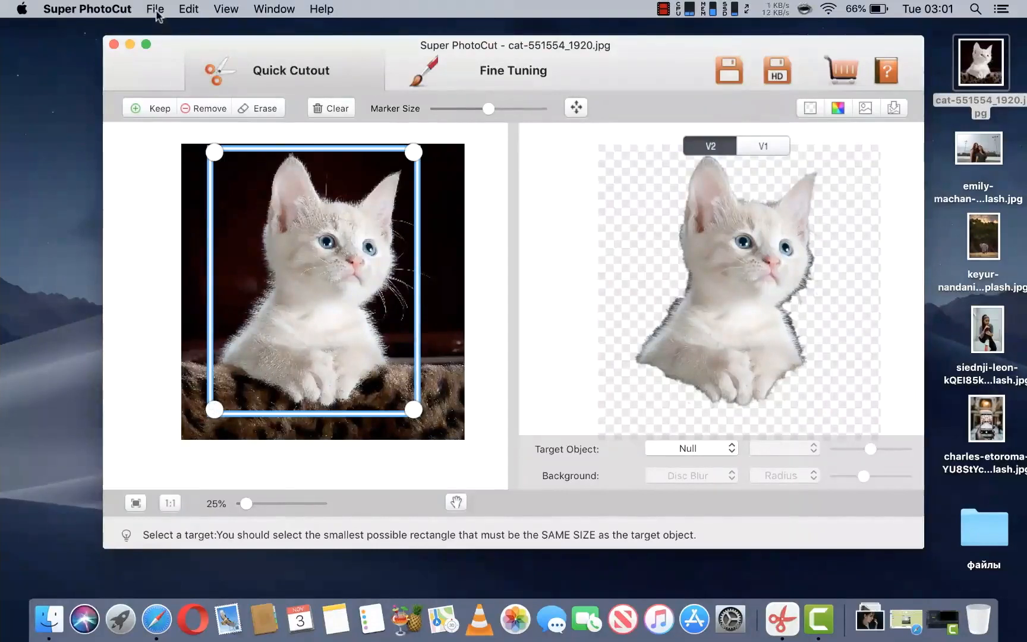
# - Save the cat cutout to the Desktop as cat-551554_1920_cut.png in PNG format
pyautogui.click(156, 12)
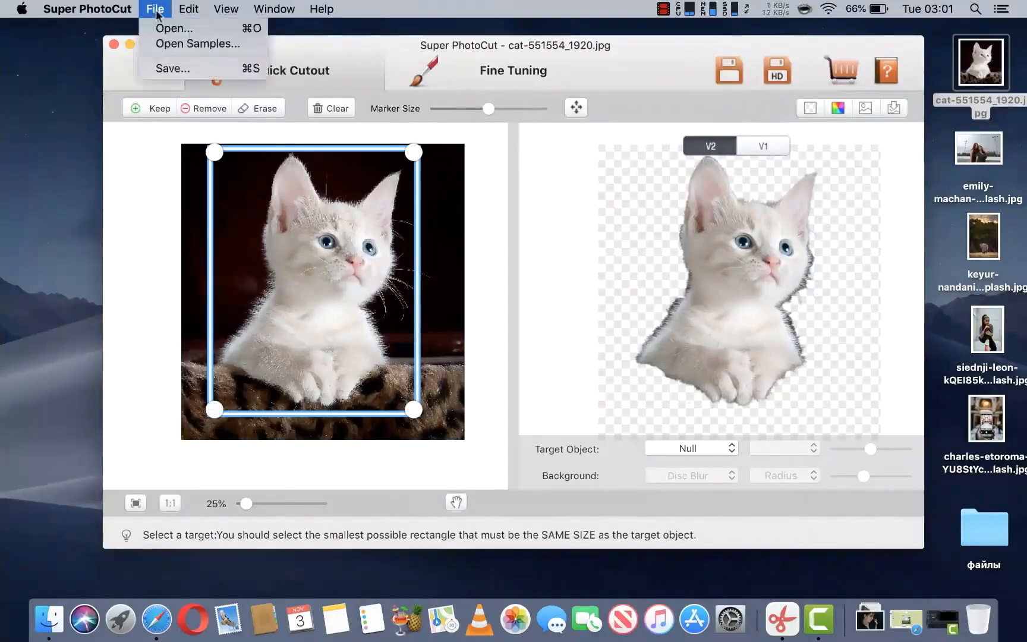
pyautogui.click(166, 70)
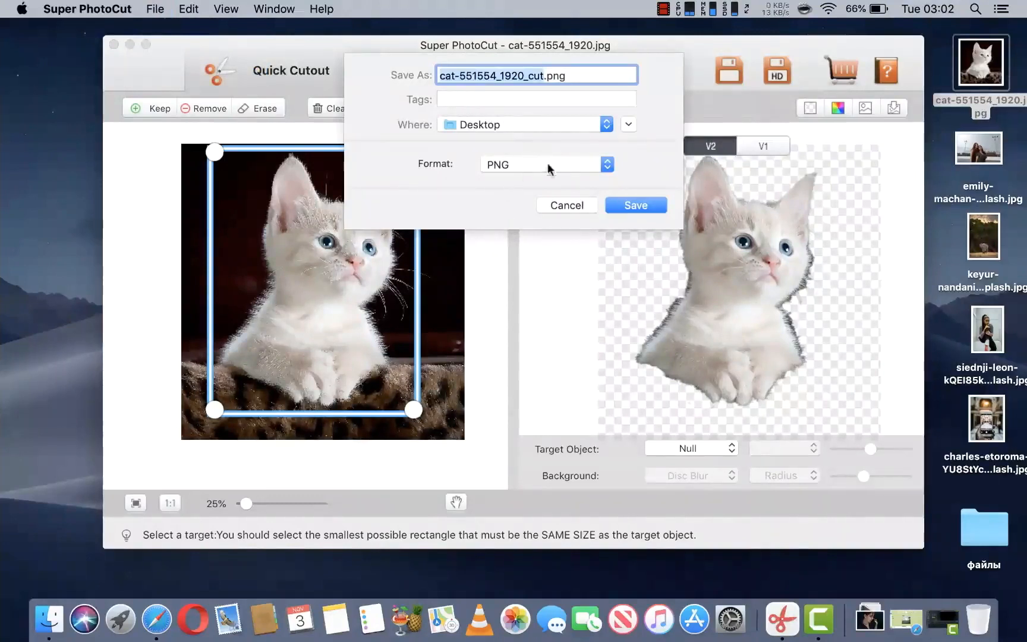
pyautogui.click(607, 170)
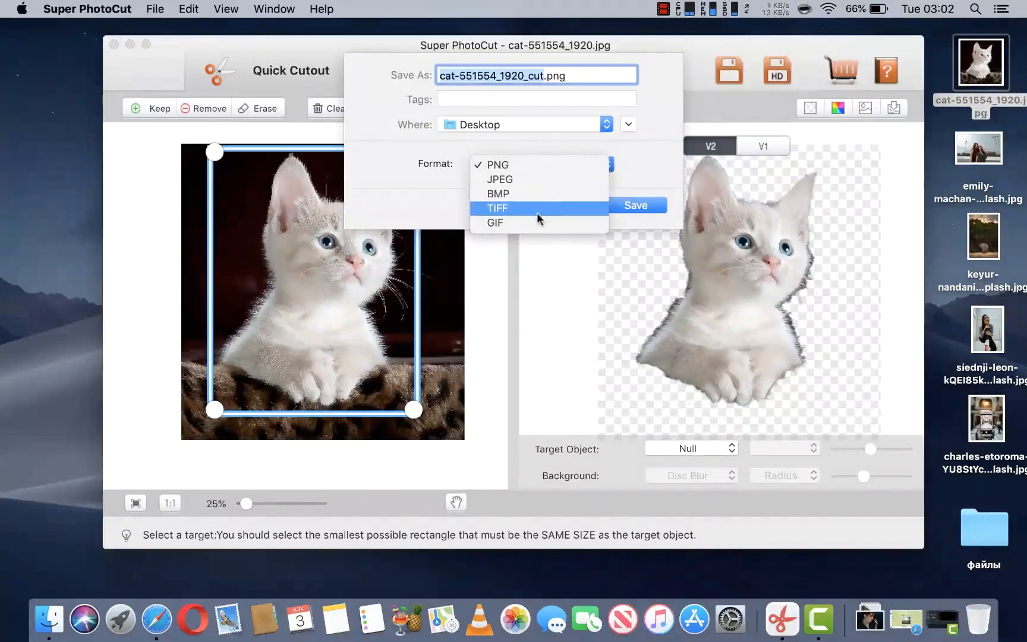
pyautogui.click(644, 167)
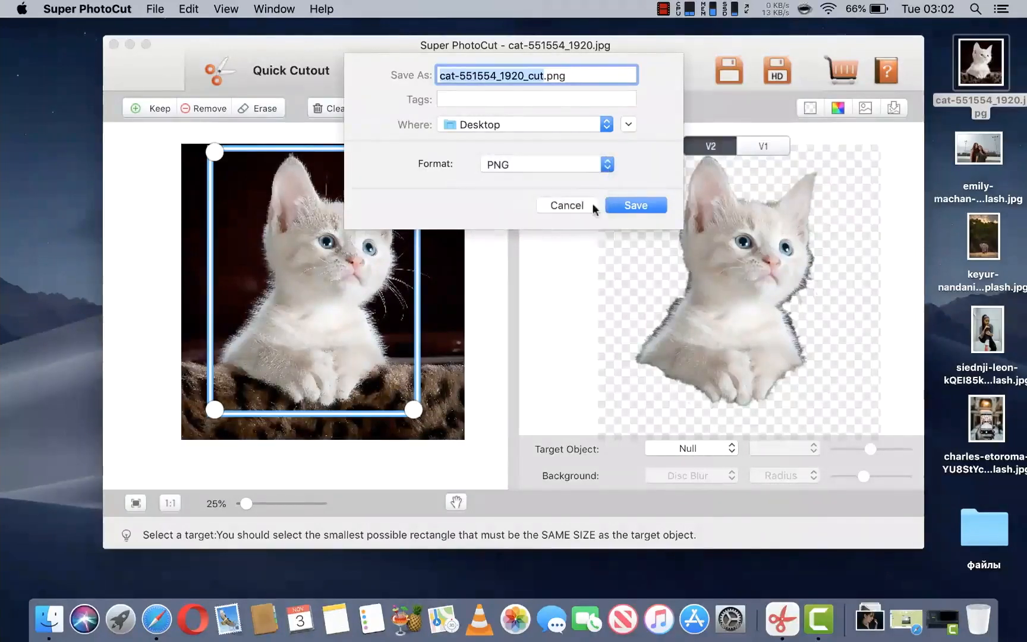
pyautogui.click(637, 205)
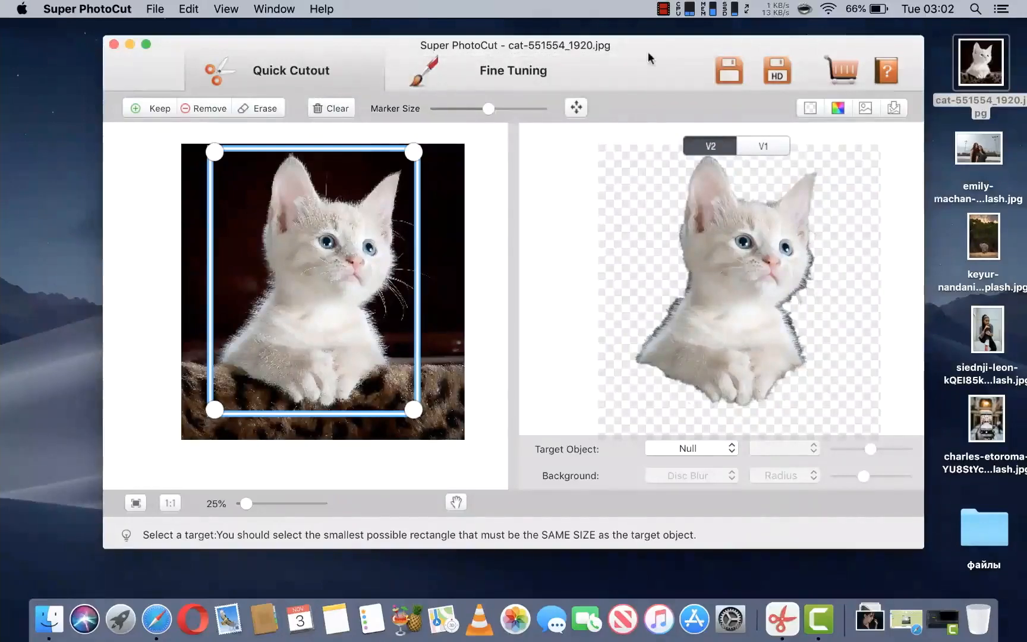
# - View the saved cat cutout from the desktop in Preview, and quit Preview after checking it
pyautogui.moveTo(649, 58); pyautogui.dragTo(473, 128)
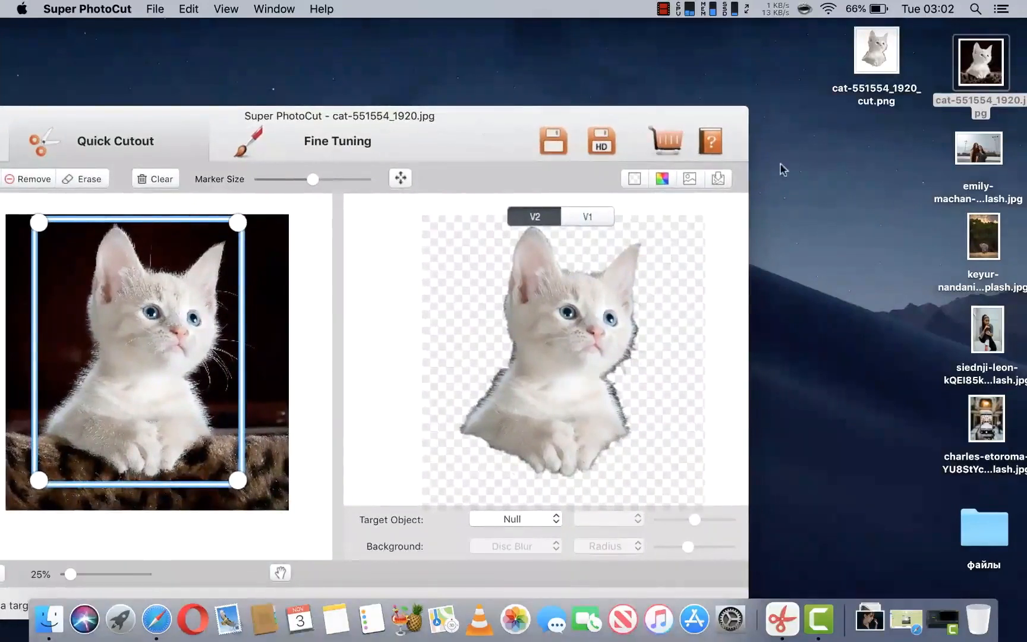
pyautogui.doubleClick(876, 62)
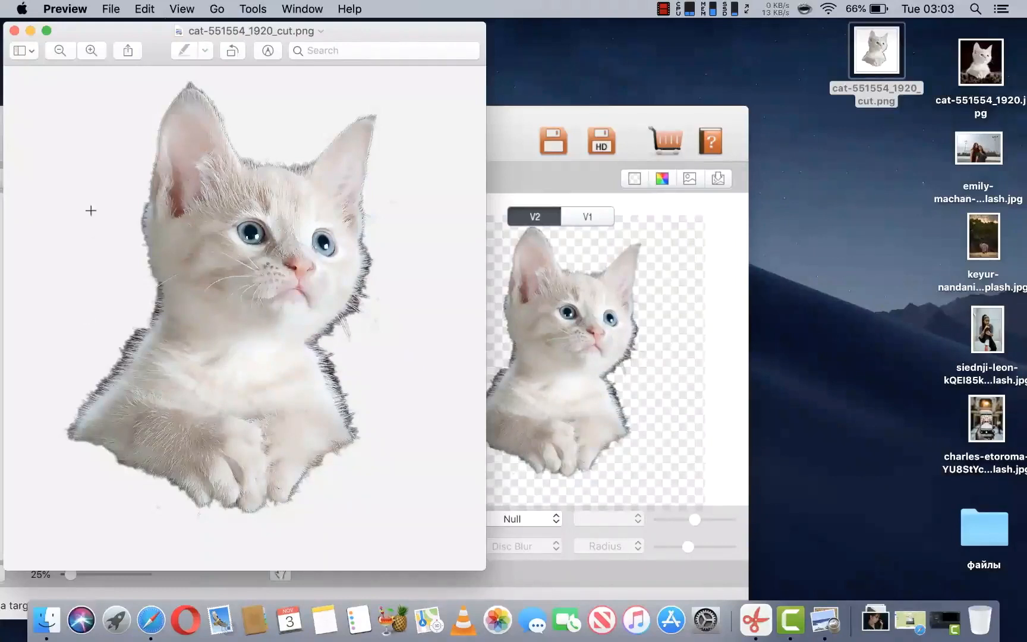
pyautogui.click(54, 9)
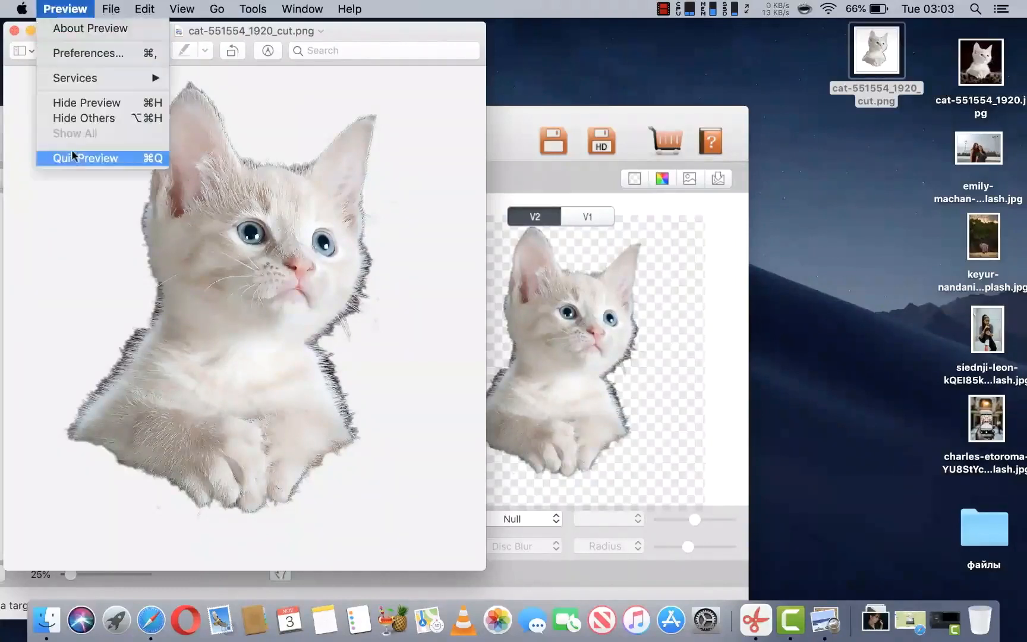
pyautogui.click(72, 155)
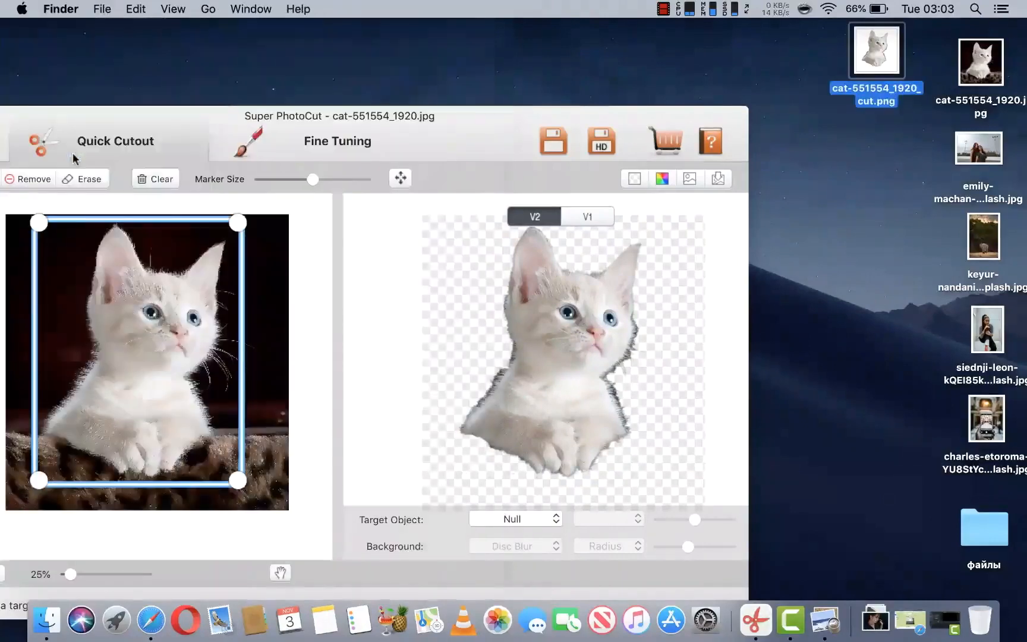
# - Load the desktop photo of the two women and extend the target rectangle downward to enclose both of them fully
pyautogui.moveTo(447, 135); pyautogui.dragTo(526, 102)
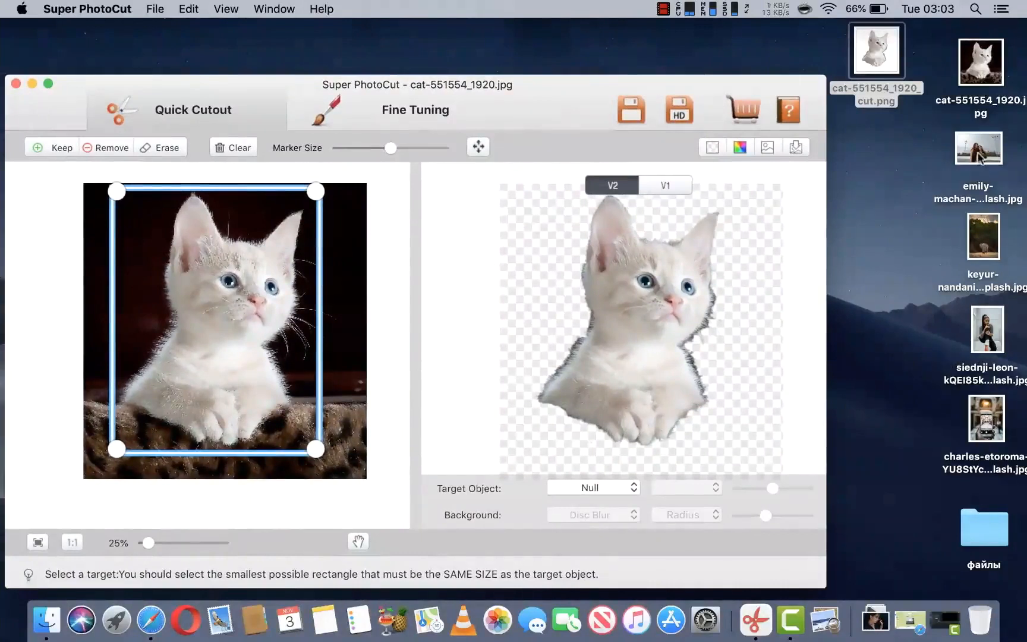
pyautogui.moveTo(980, 159); pyautogui.dragTo(261, 292)
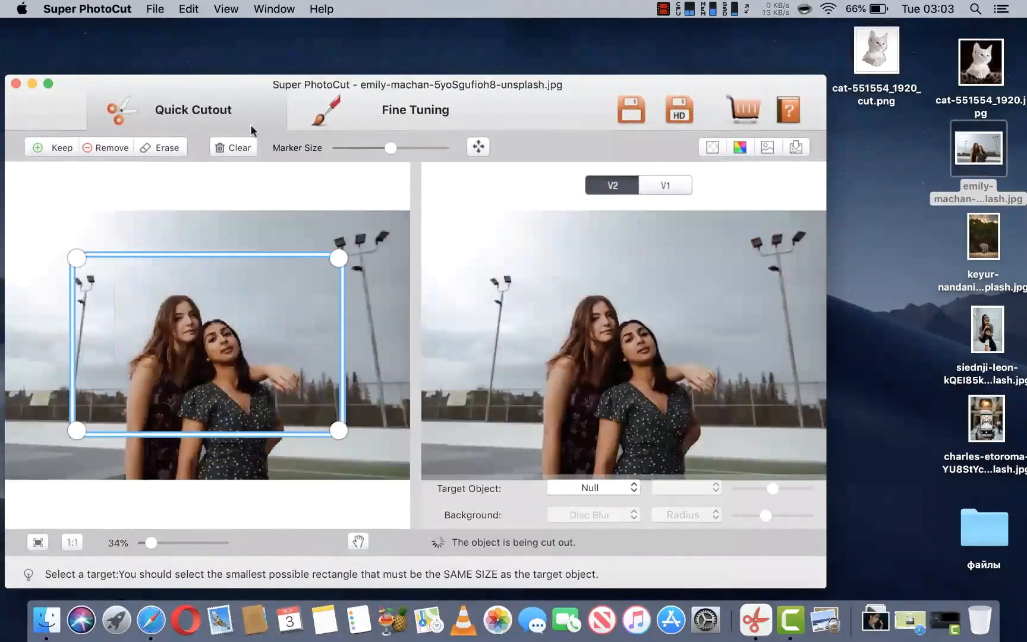
pyautogui.moveTo(230, 96); pyautogui.dragTo(267, 73)
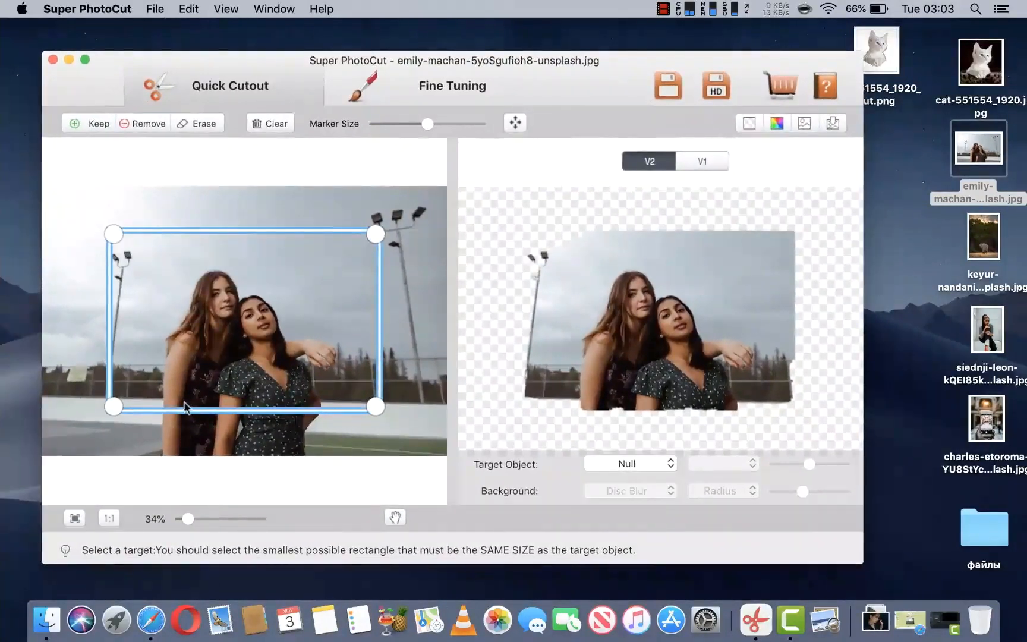
pyautogui.scroll(-3, 185, 409)
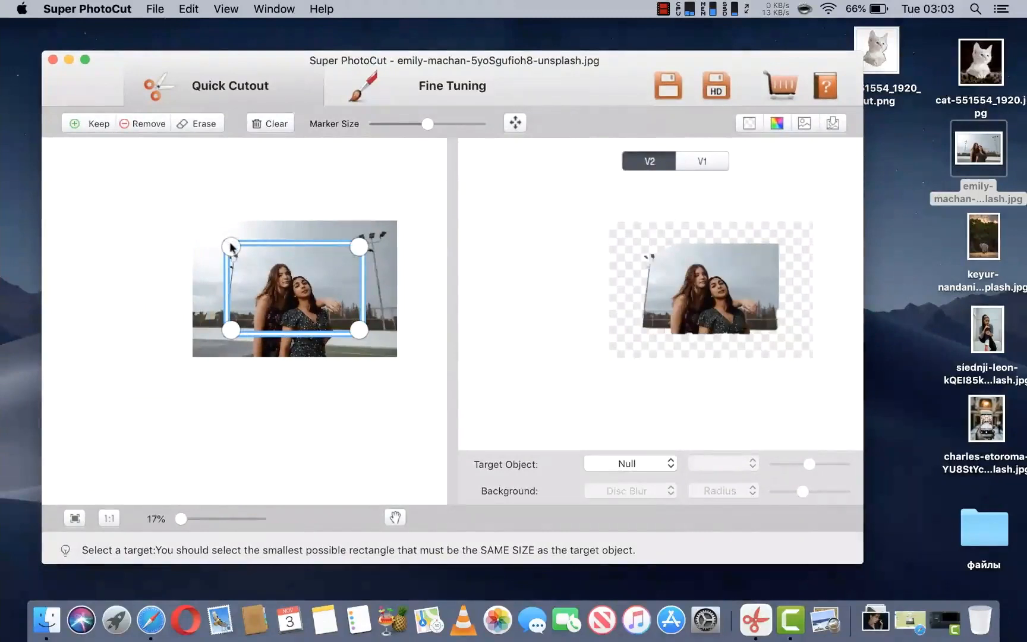
pyautogui.moveTo(232, 330); pyautogui.dragTo(229, 337)
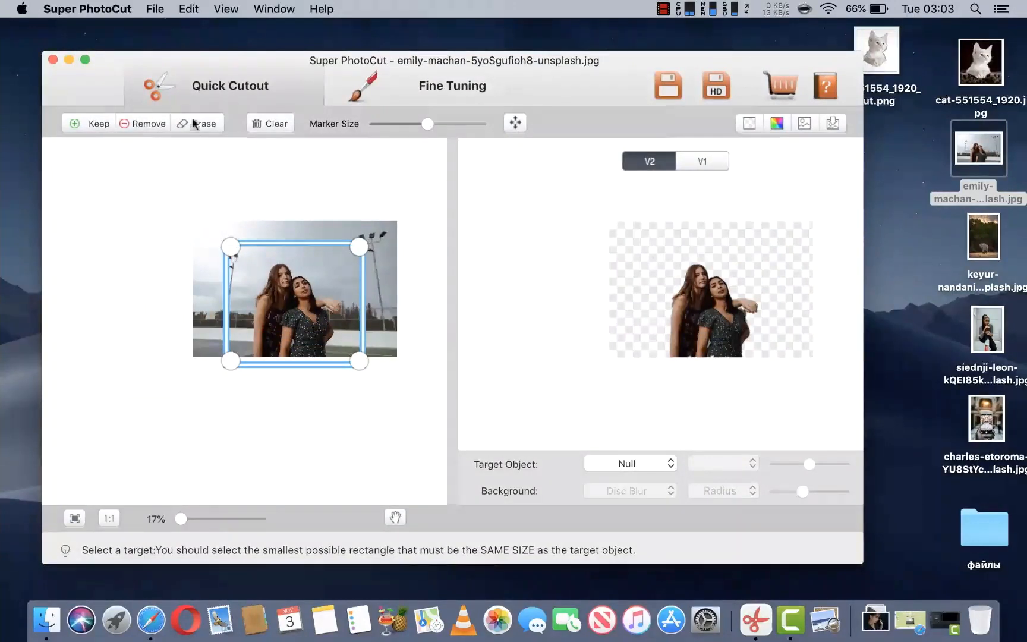
# - Save the cutout of the two women to the Desktop in PNG format under the suggested name
pyautogui.click(155, 10)
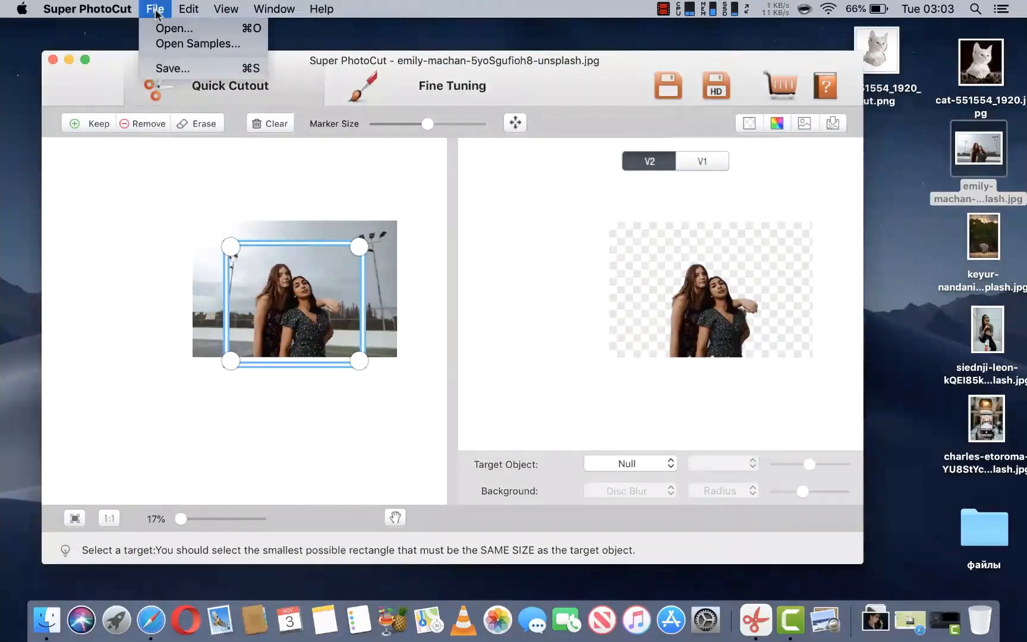
pyautogui.click(161, 68)
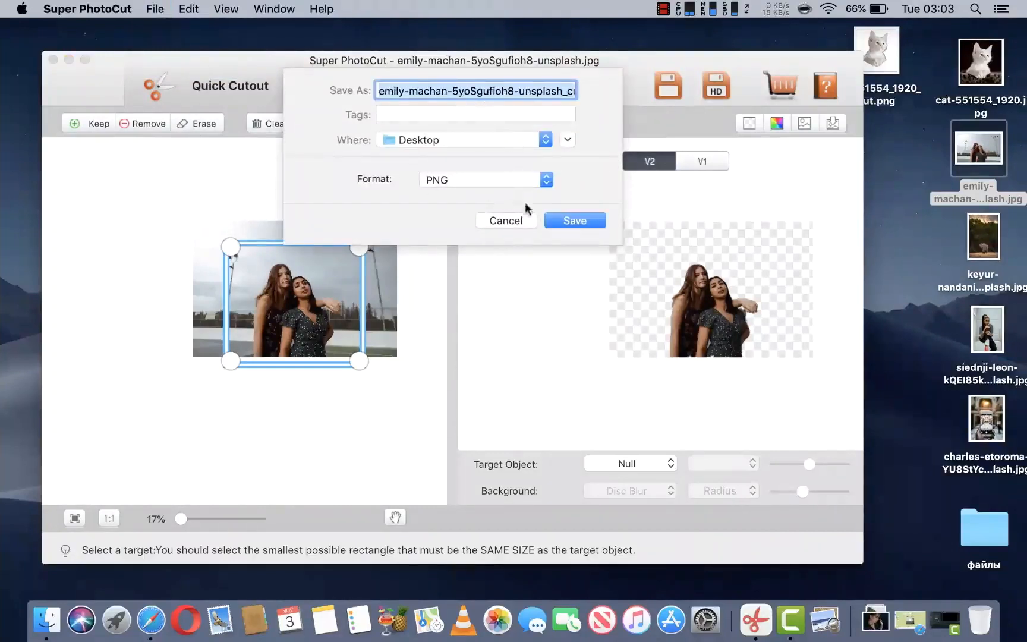
pyautogui.click(572, 220)
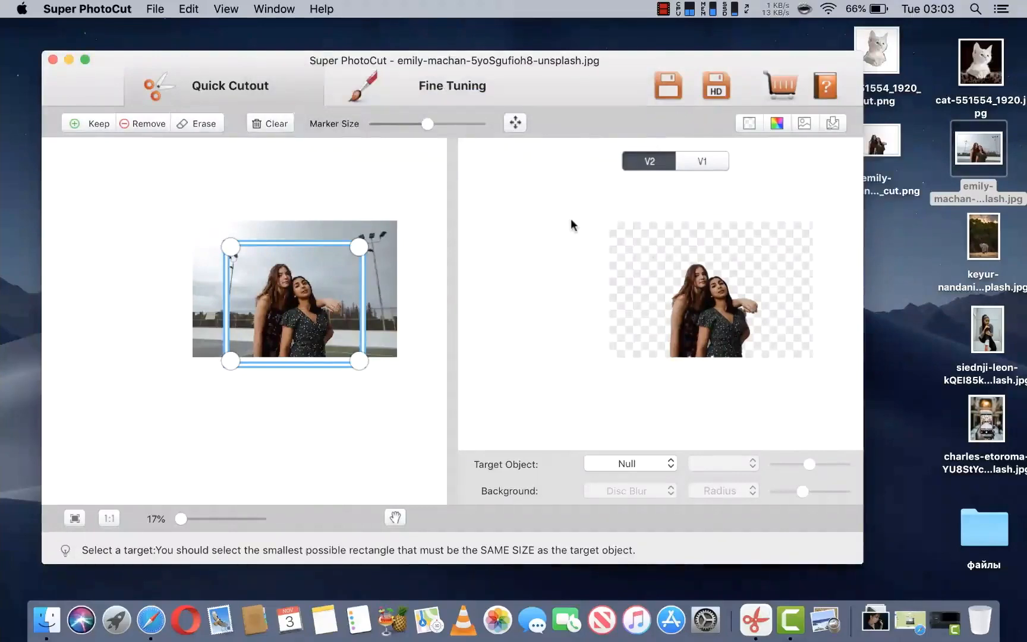
# - View the saved cutout of the two women in Preview, and quit Preview after checking it
pyautogui.moveTo(739, 59); pyautogui.dragTo(619, 82)
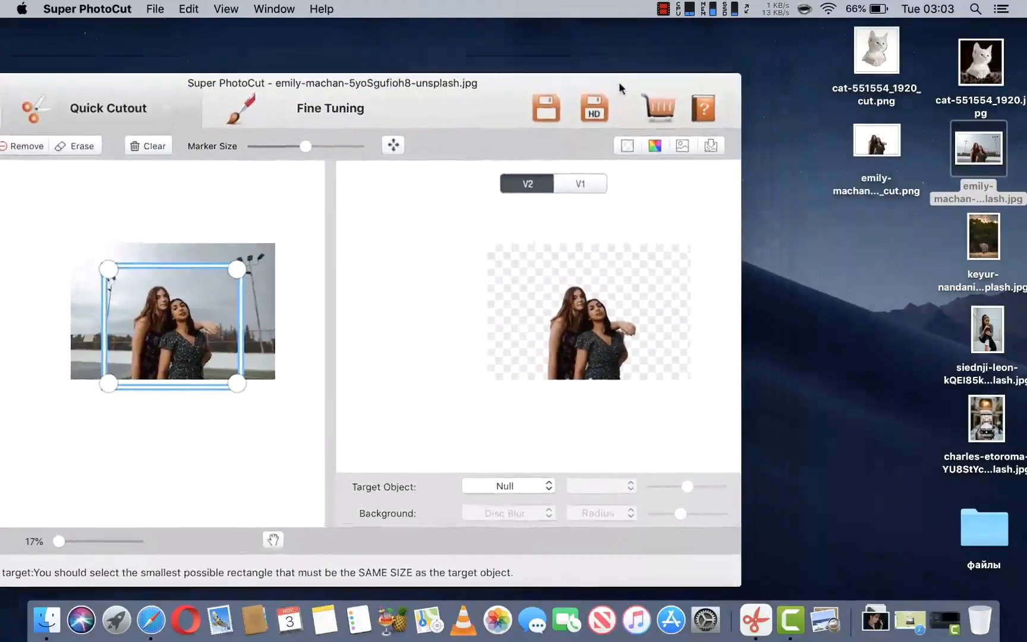
pyautogui.doubleClick(875, 138)
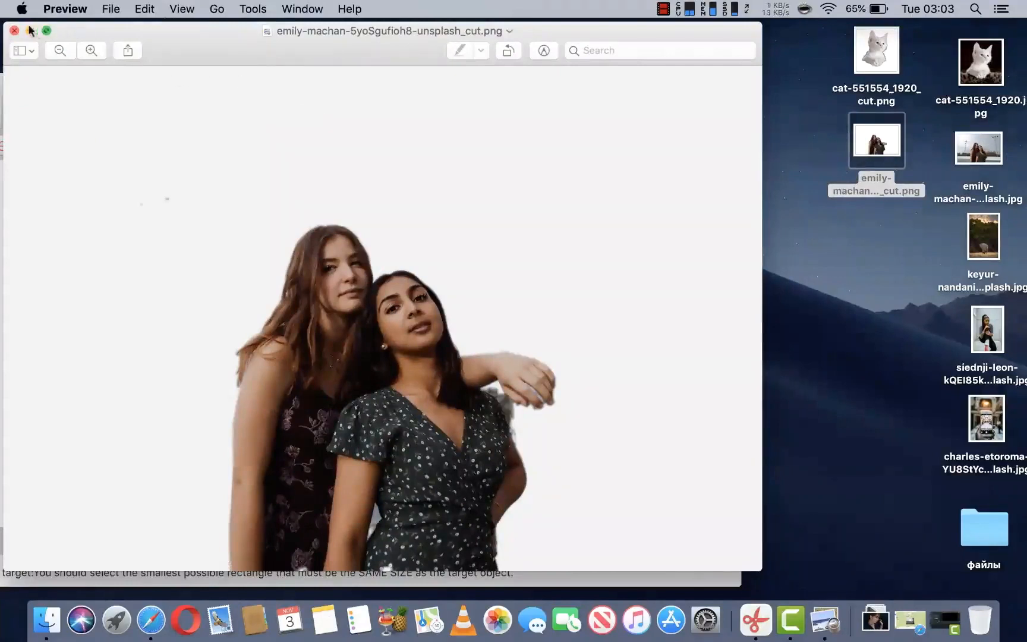
pyautogui.click(58, 11)
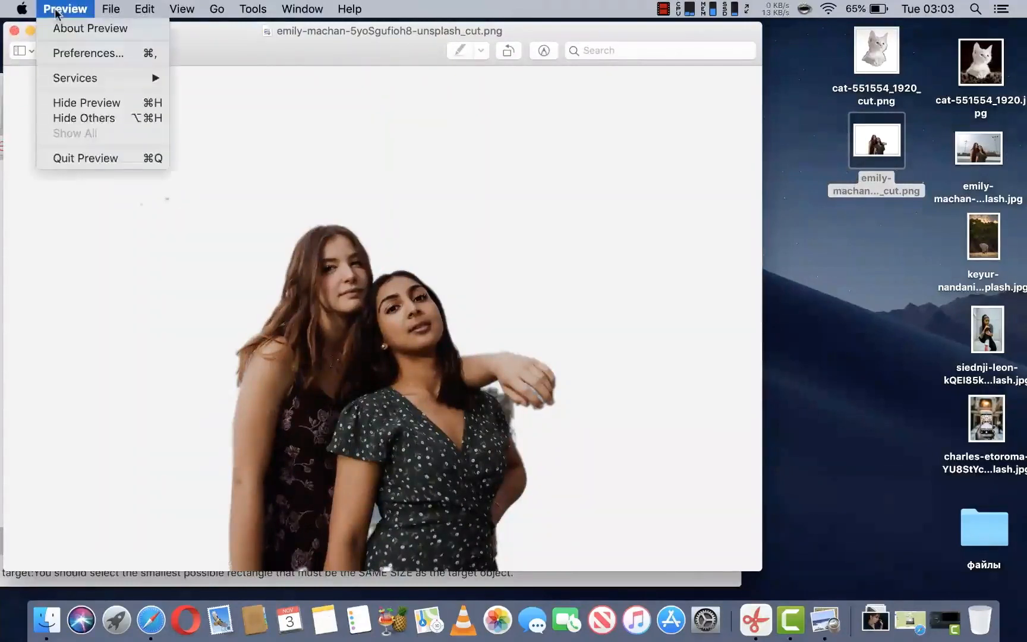
pyautogui.click(80, 158)
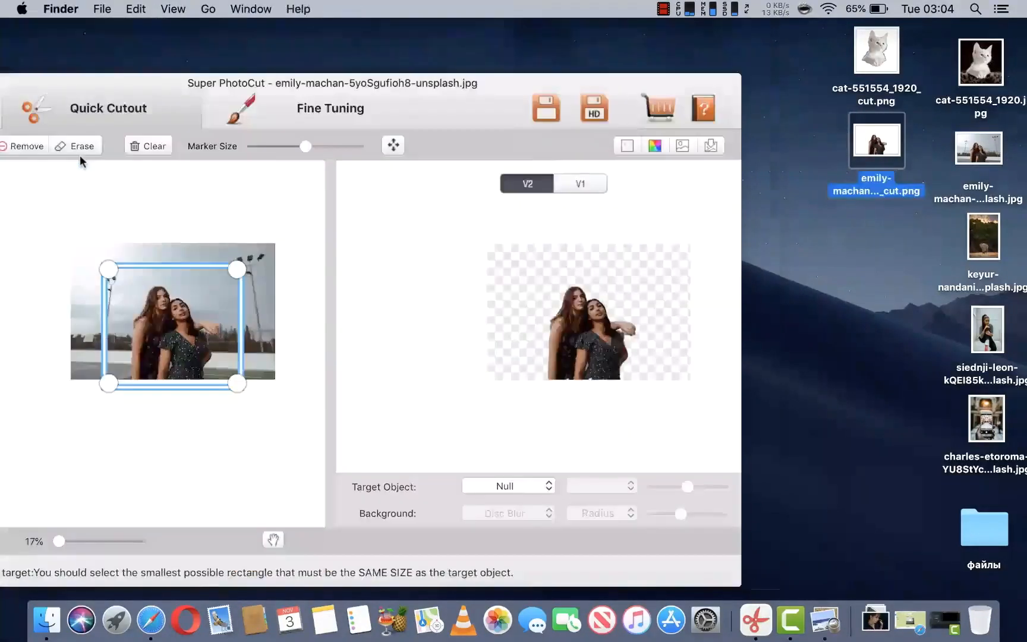
pyautogui.click(448, 99)
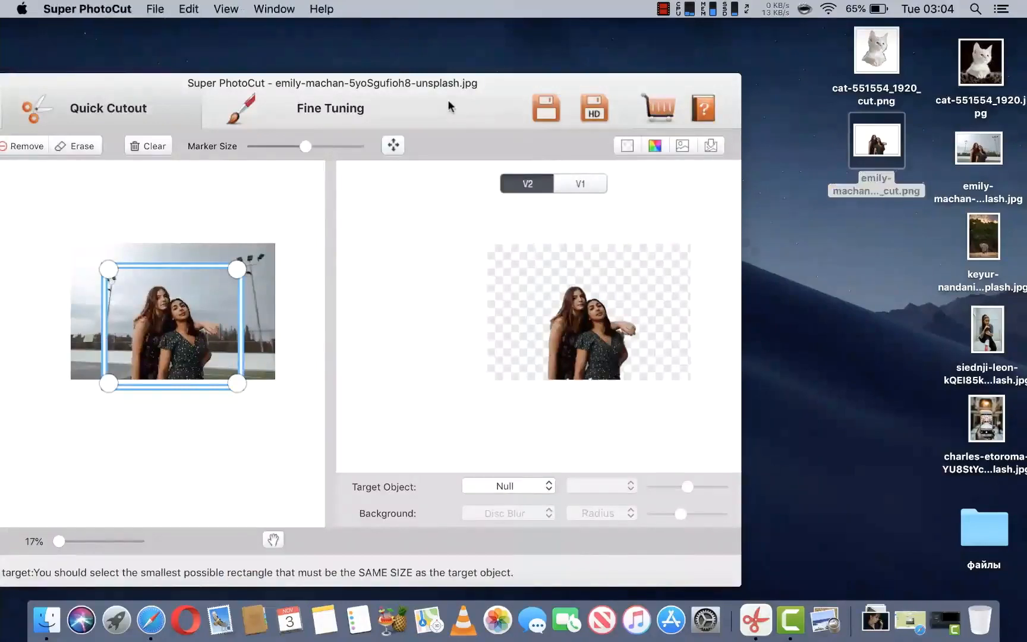
pyautogui.moveTo(448, 99); pyautogui.dragTo(519, 87)
pyautogui.click(862, 243)
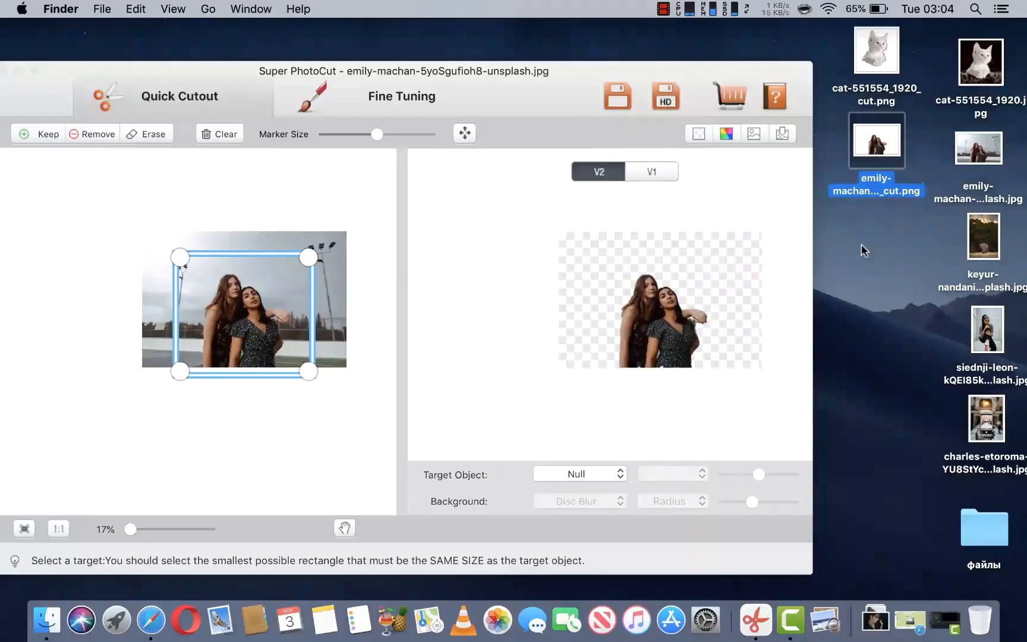
pyautogui.click(730, 69)
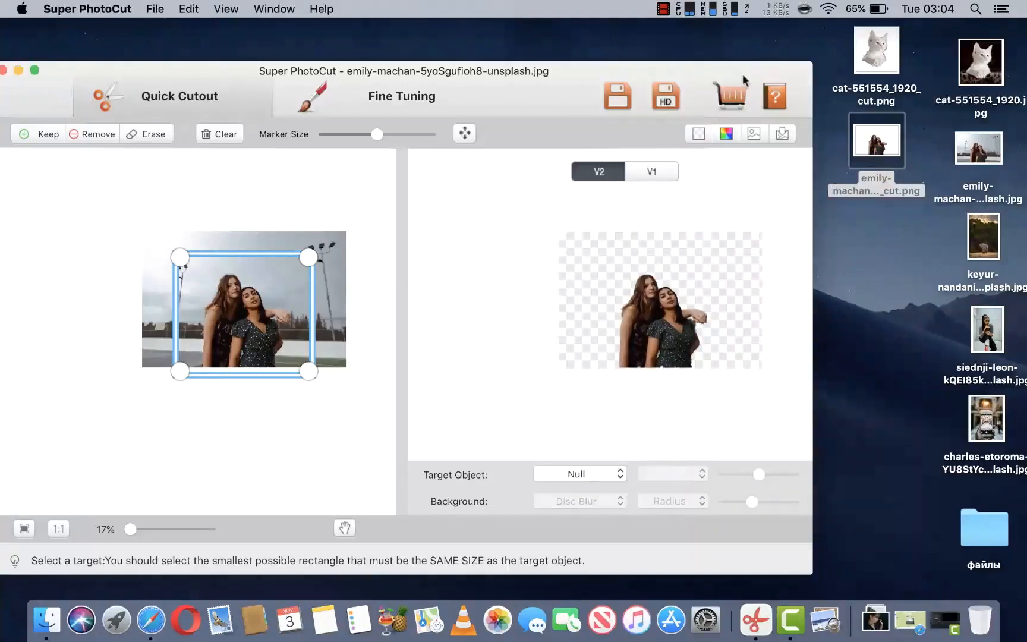
pyautogui.moveTo(742, 74); pyautogui.dragTo(768, 70)
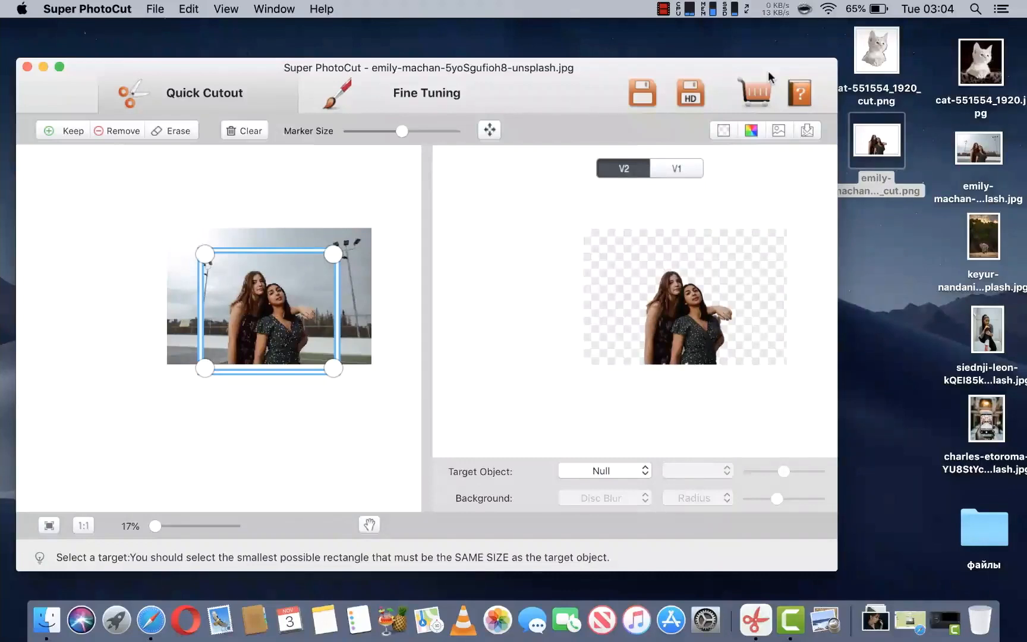
pyautogui.moveTo(768, 69); pyautogui.dragTo(805, 60)
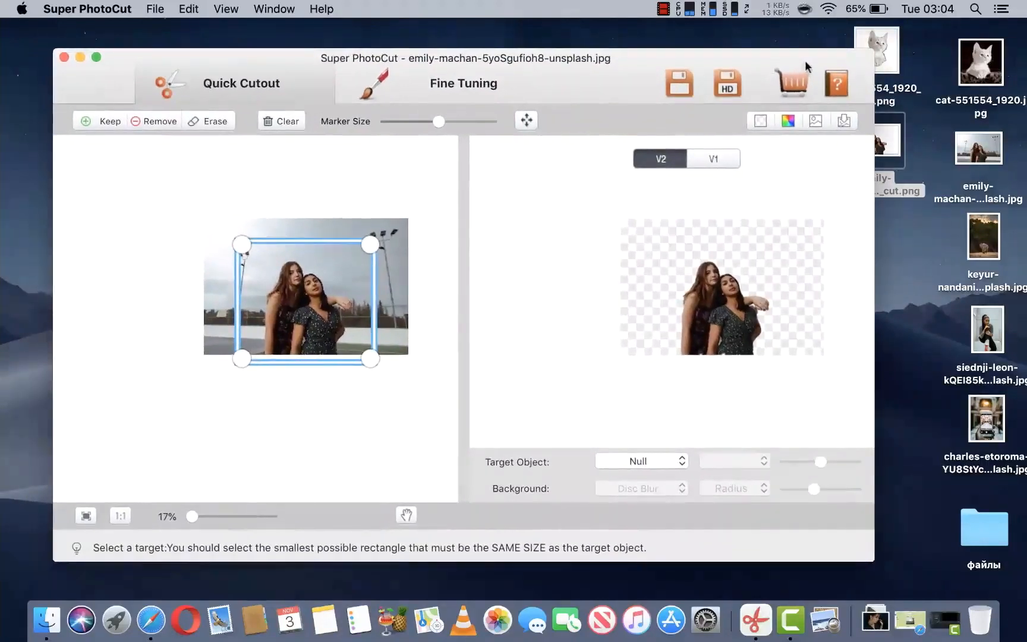
# - Load the desktop photo of the seated woman in the striped top for cutting out
pyautogui.click(922, 258)
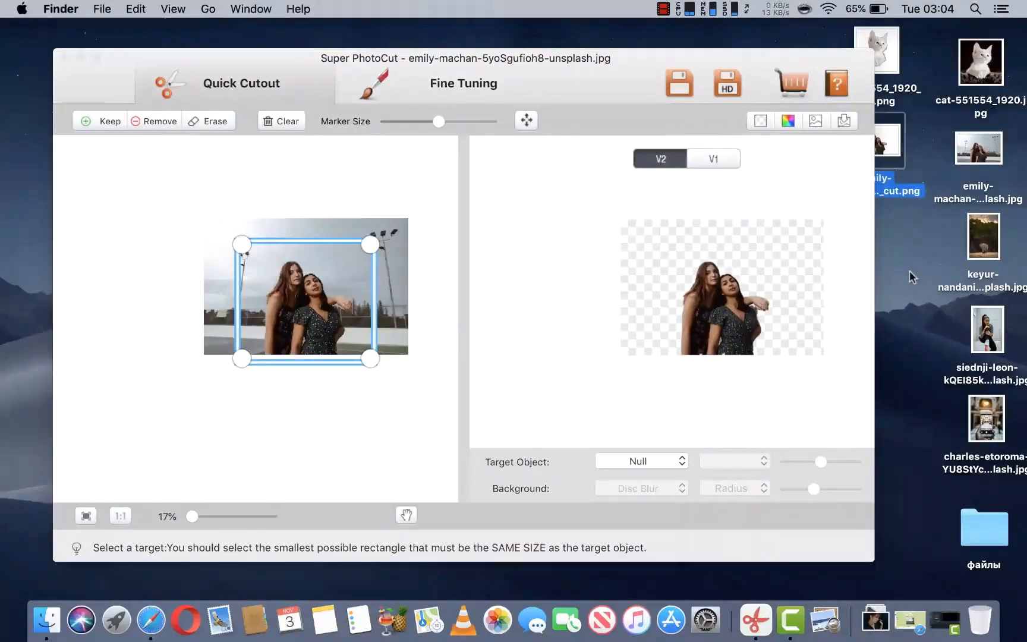
pyautogui.click(909, 271)
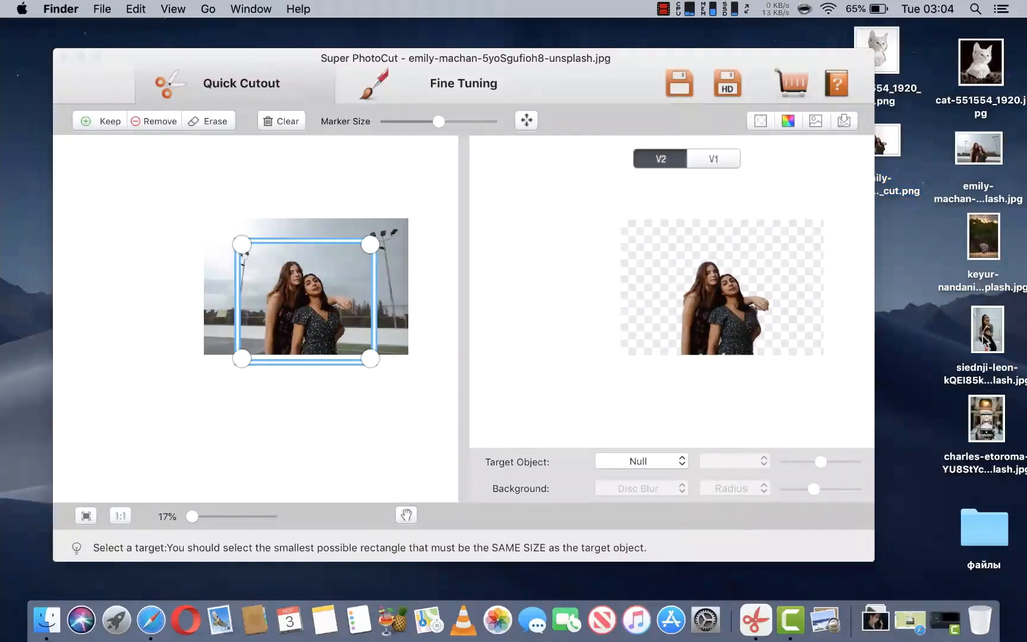
pyautogui.click(987, 332)
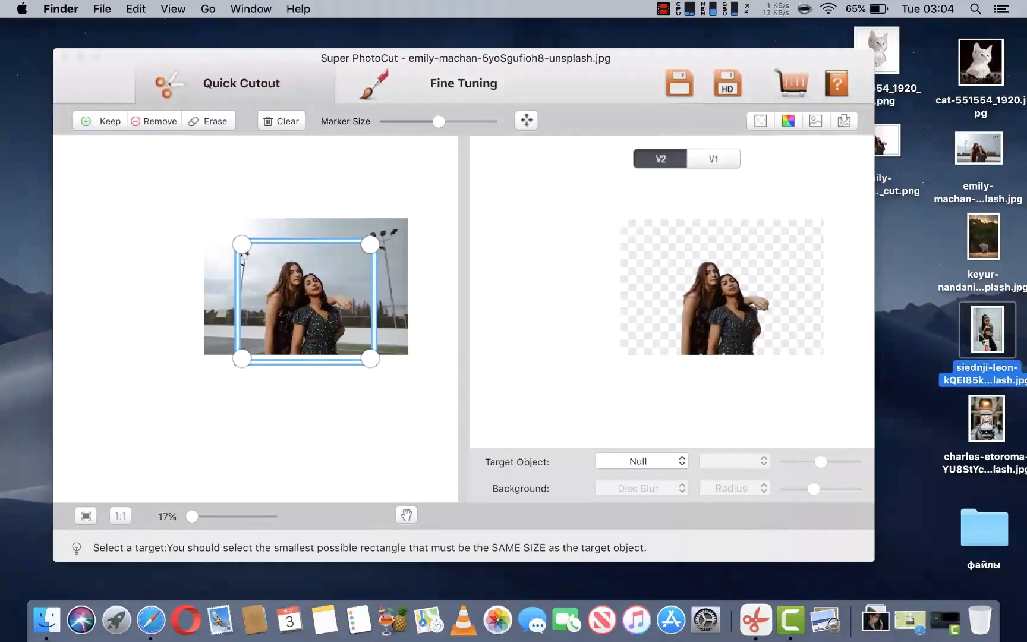
pyautogui.moveTo(985, 338); pyautogui.dragTo(287, 297)
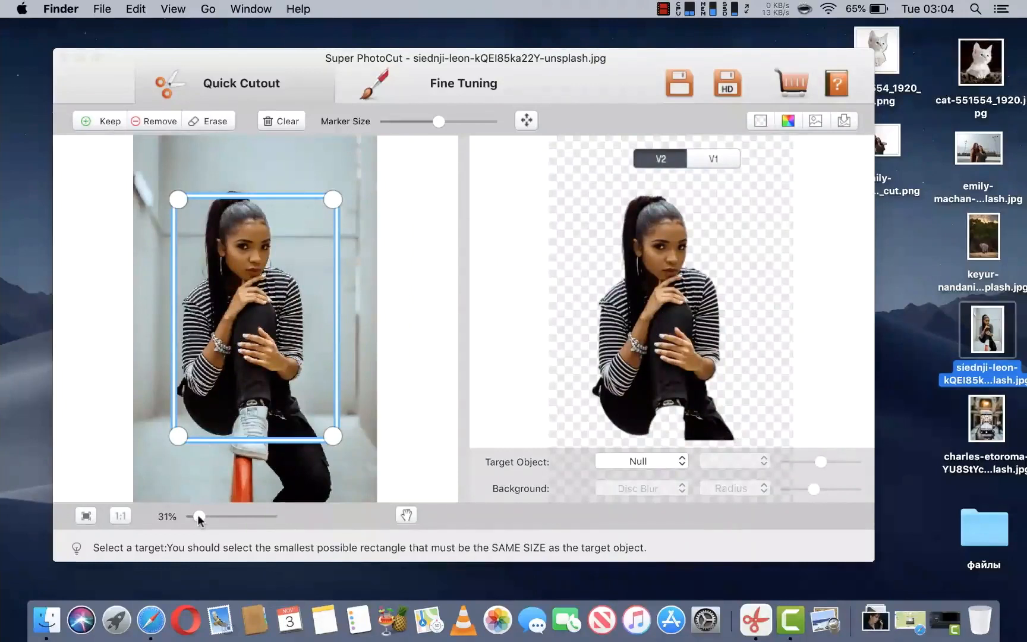
# - Extend the target rectangle down to the photo's lower edge so it encloses the seated woman's legs and shoes
pyautogui.click(197, 514)
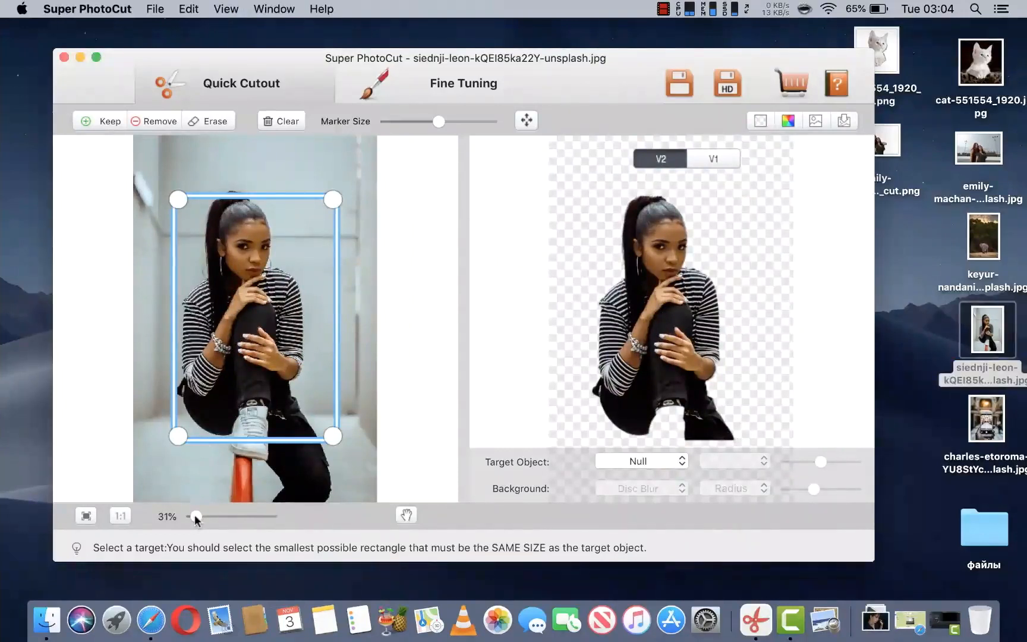
pyautogui.moveTo(195, 514); pyautogui.dragTo(194, 515)
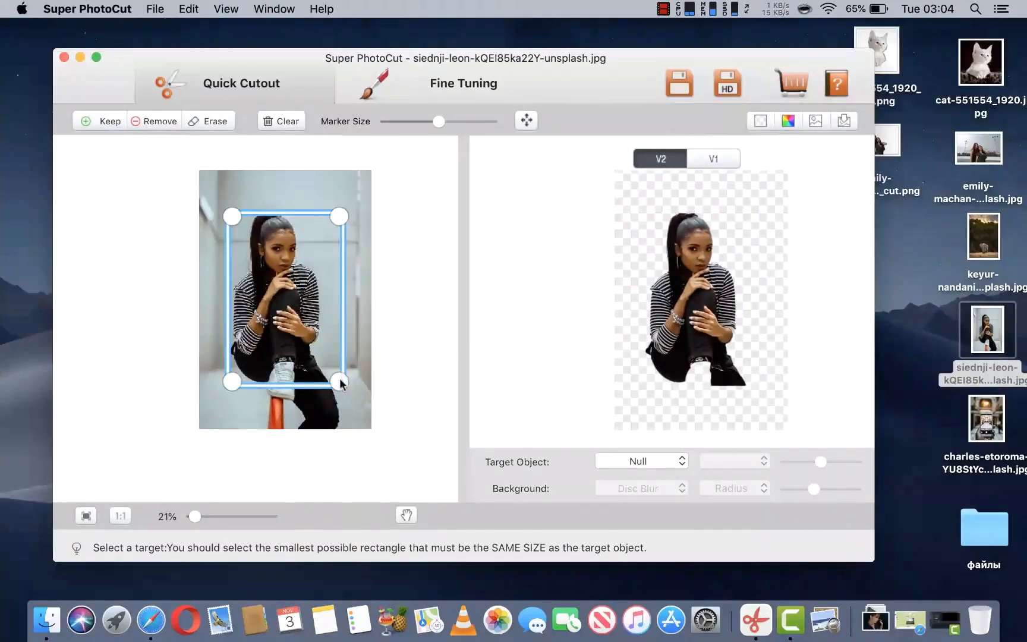
pyautogui.moveTo(341, 383); pyautogui.dragTo(348, 430)
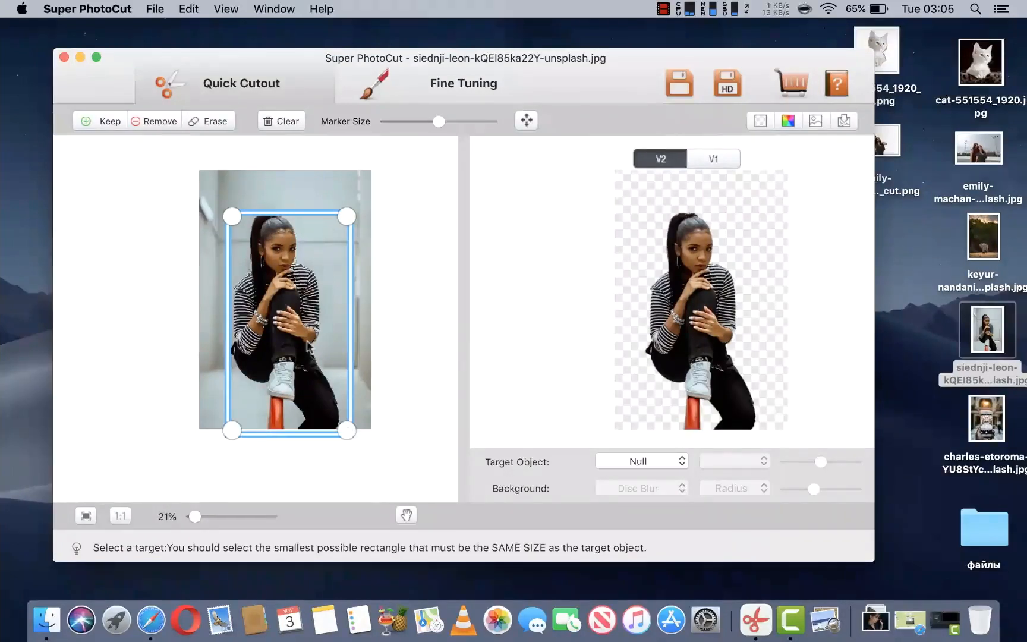
# - Save the cutout of the seated woman to the Desktop in PNG format under the suggested name
pyautogui.click(154, 9)
pyautogui.click(171, 68)
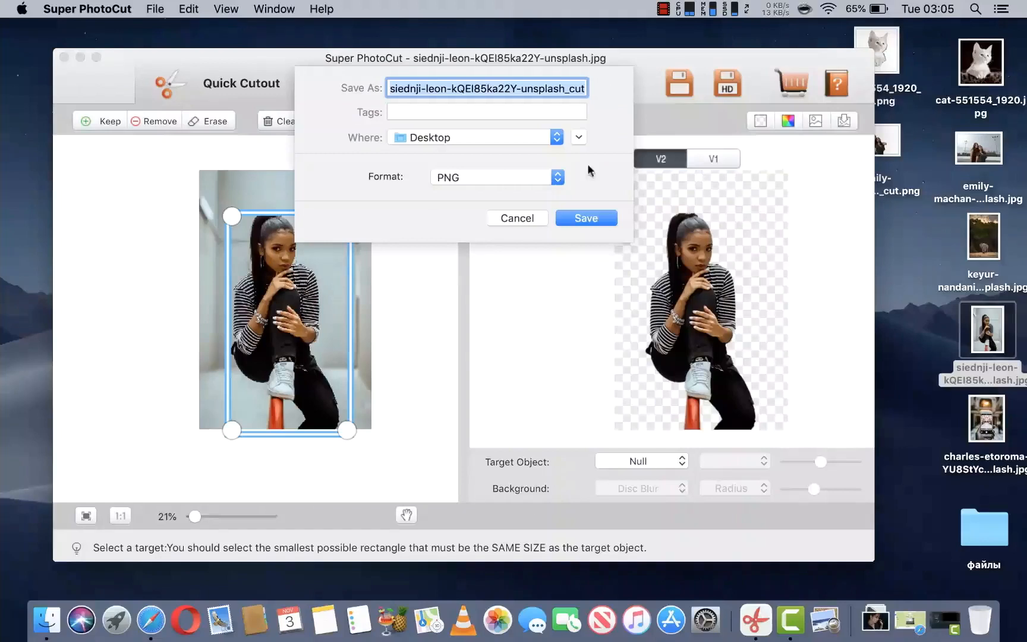
pyautogui.click(586, 219)
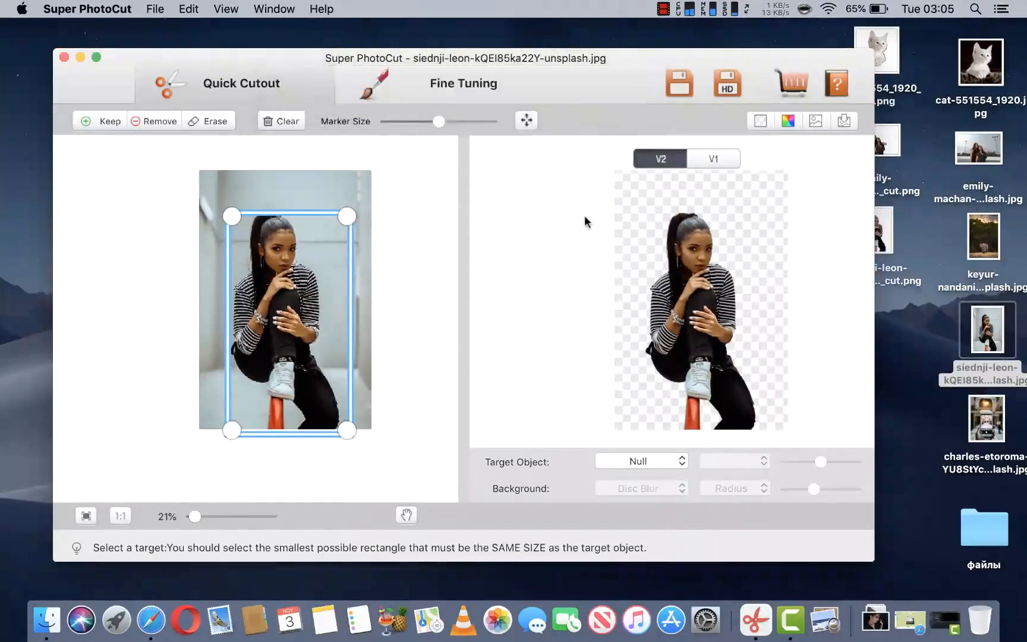
# - View the saved cutout of the seated woman from the desktop in Preview, and quit Preview after checking it
pyautogui.moveTo(620, 66); pyautogui.dragTo(547, 67)
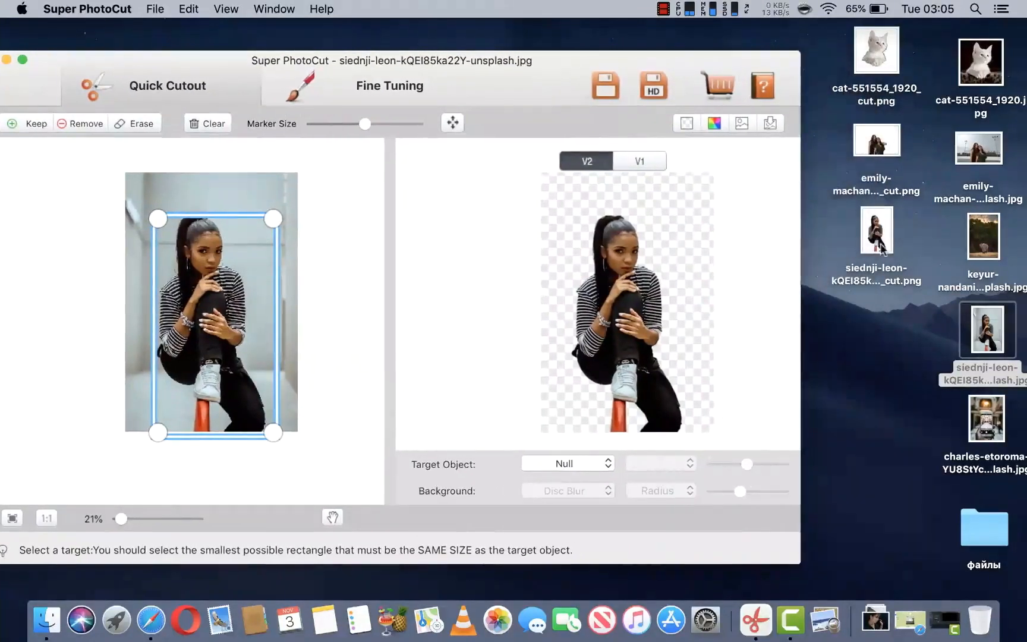
pyautogui.doubleClick(878, 231)
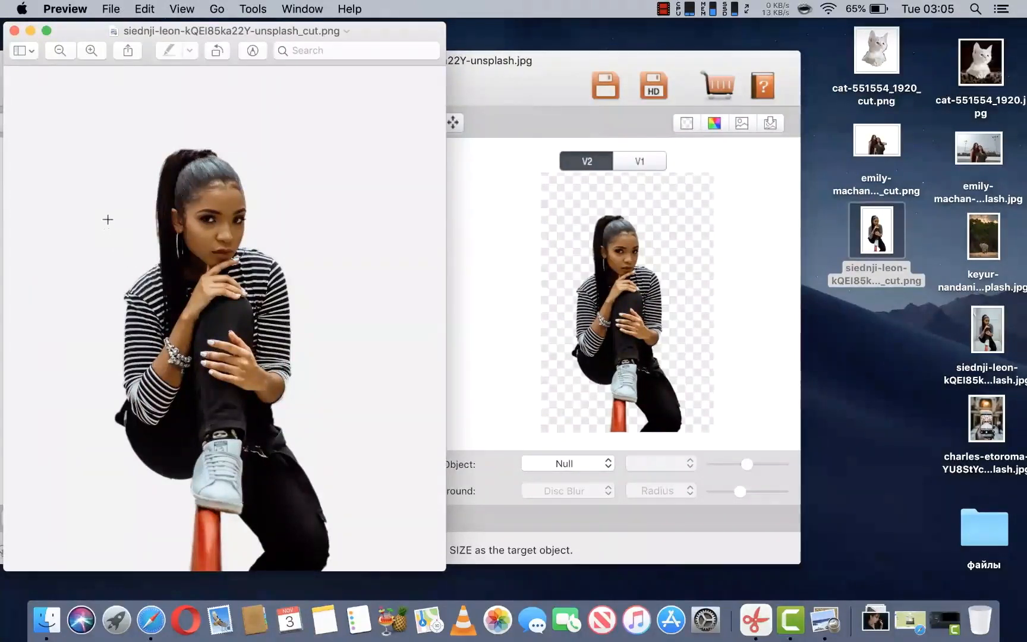
pyautogui.click(67, 8)
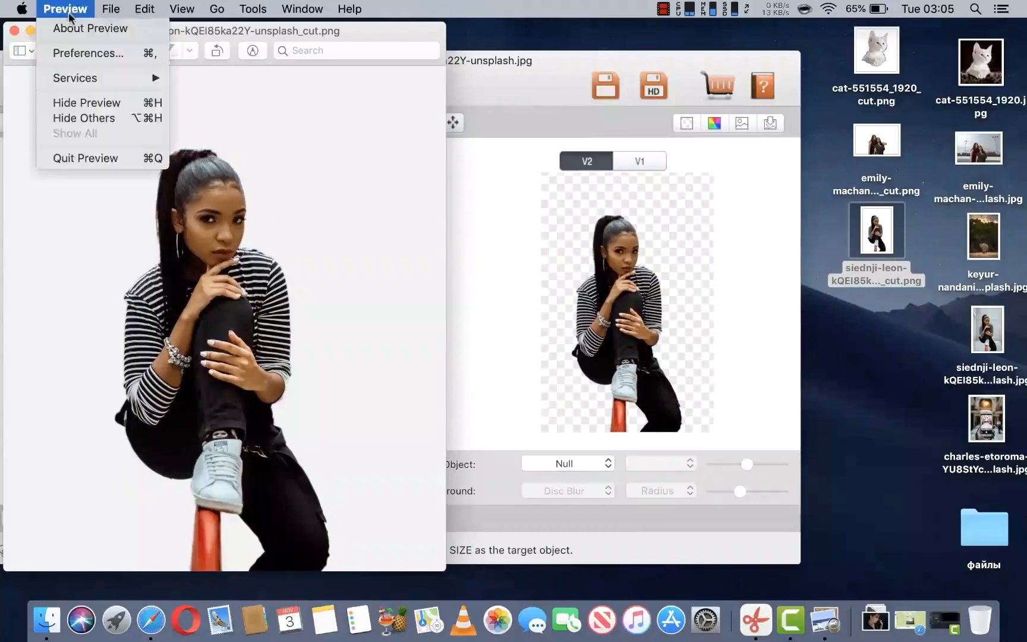
pyautogui.click(96, 158)
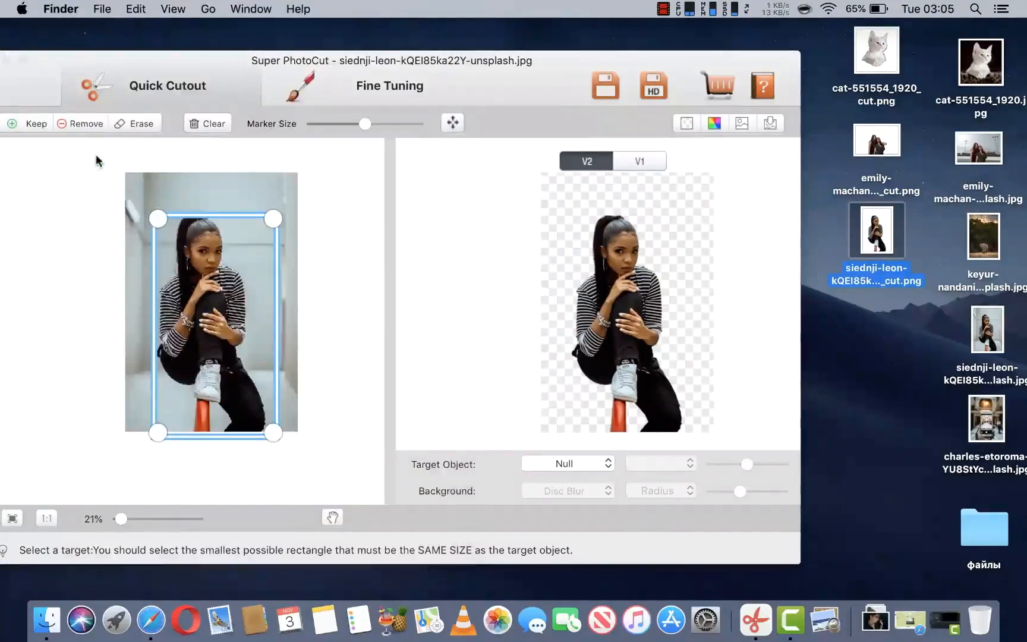
pyautogui.click(879, 350)
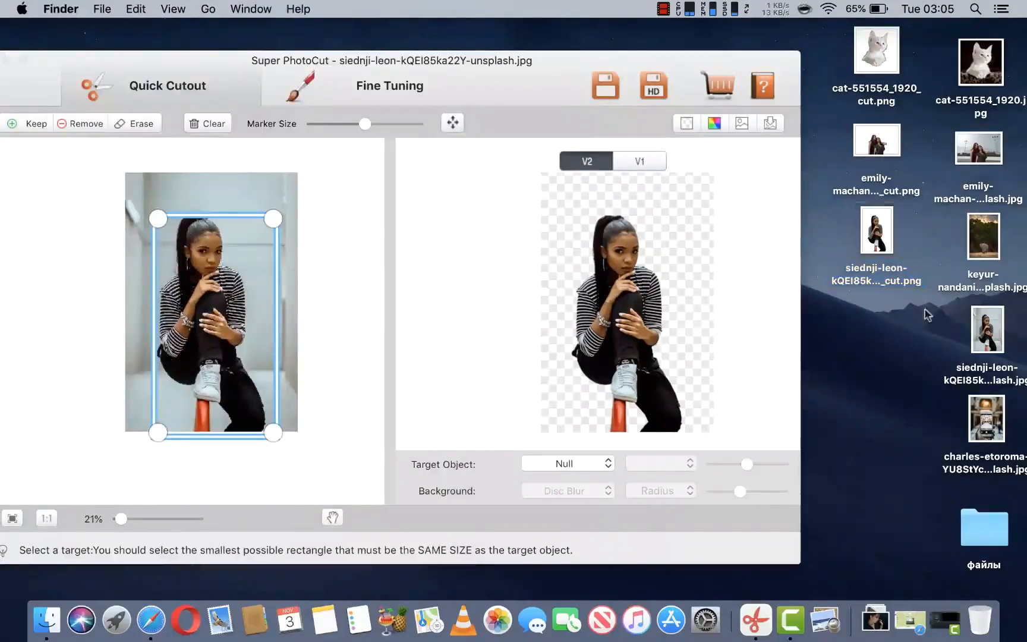
# - Load the desktop photo of the elephant in front of the trees for cutting out
pyautogui.click(984, 234)
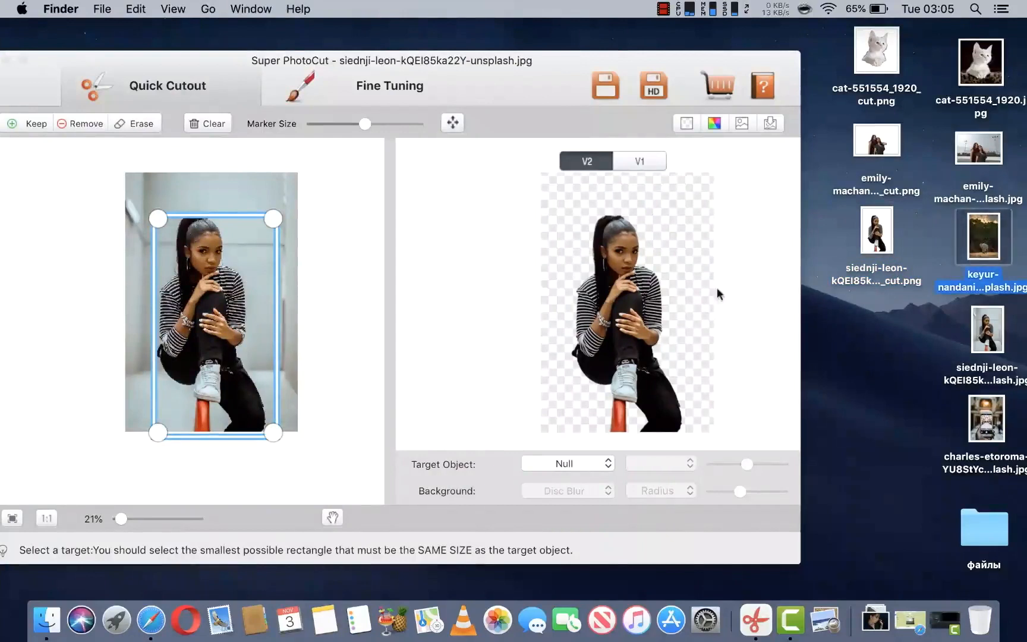
pyautogui.moveTo(980, 241); pyautogui.dragTo(210, 289)
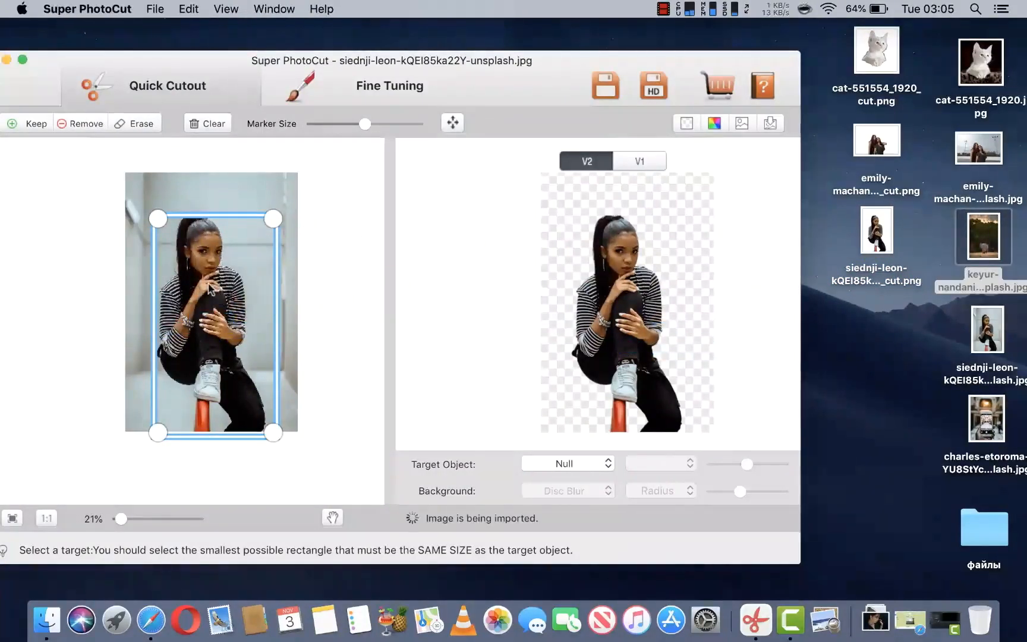
pyautogui.moveTo(211, 65); pyautogui.dragTo(302, 52)
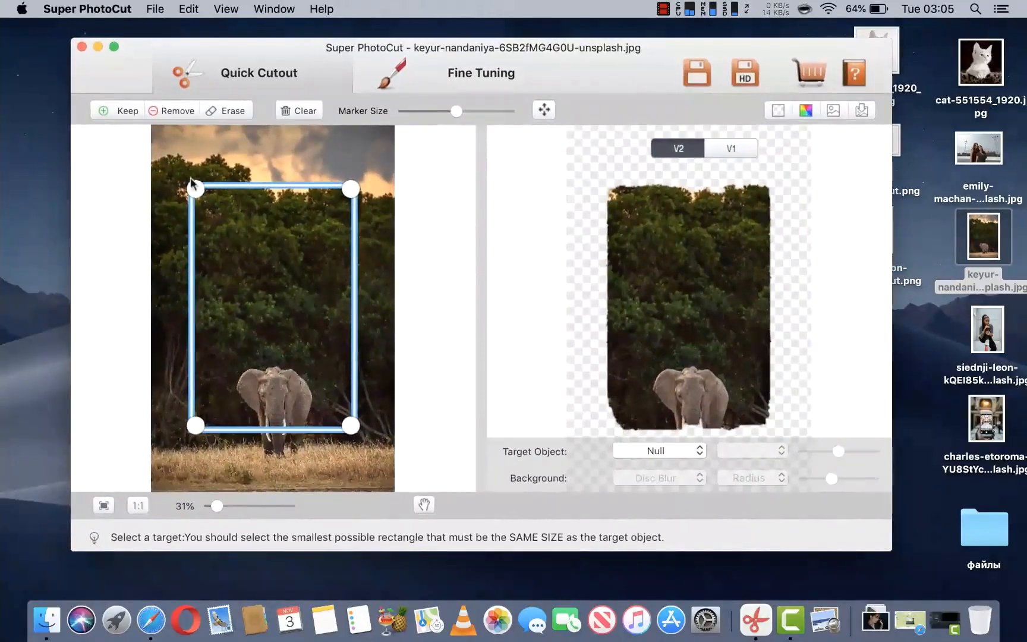
# - Fit the target rectangle around the elephant by lowering its upper edge below most of the trees and extending it beneath the feet
pyautogui.moveTo(192, 184); pyautogui.dragTo(196, 328)
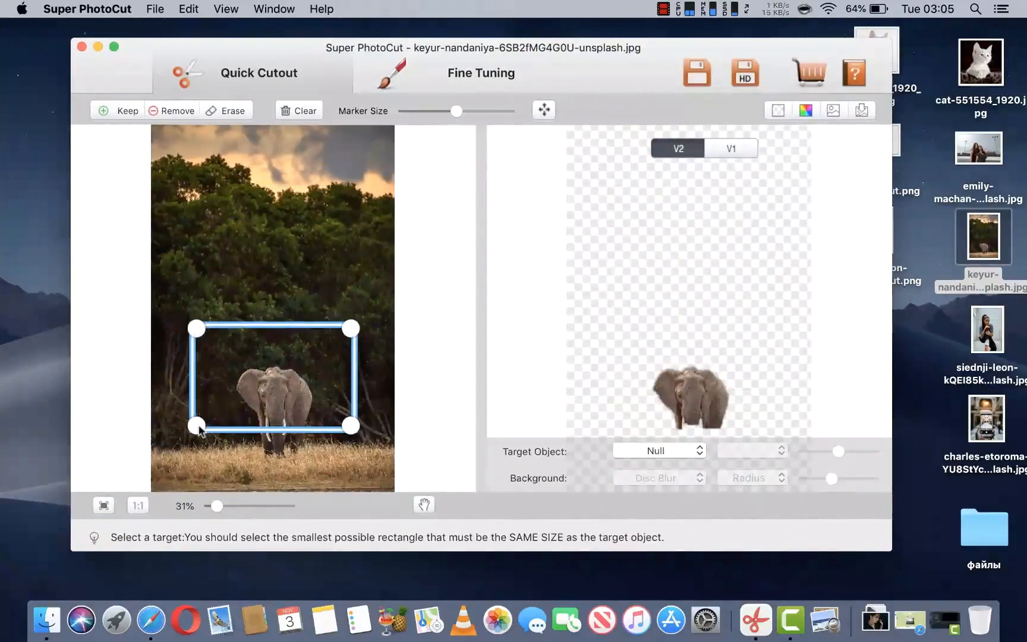
pyautogui.moveTo(199, 429); pyautogui.dragTo(202, 467)
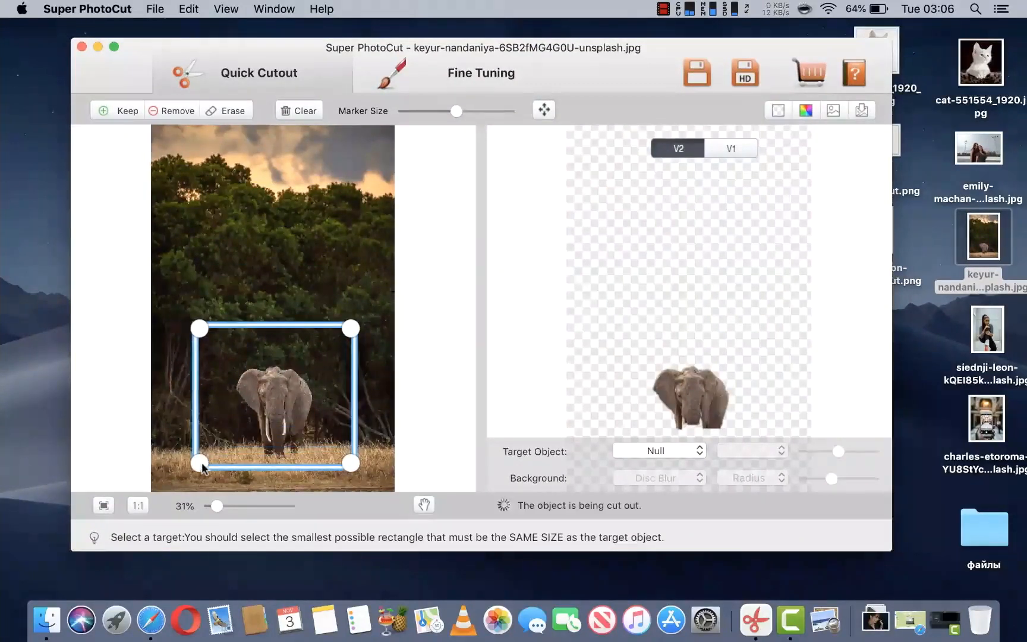
pyautogui.scroll(-3, 310, 351)
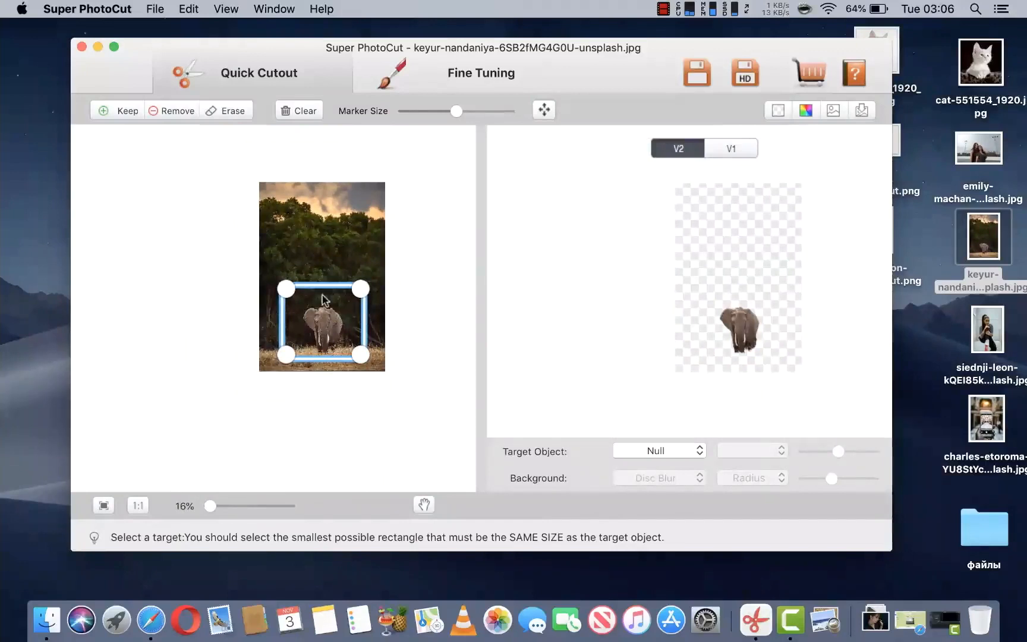
# - Save the elephant cutout to the Desktop in PNG format under the suggested name
pyautogui.click(156, 9)
pyautogui.click(166, 67)
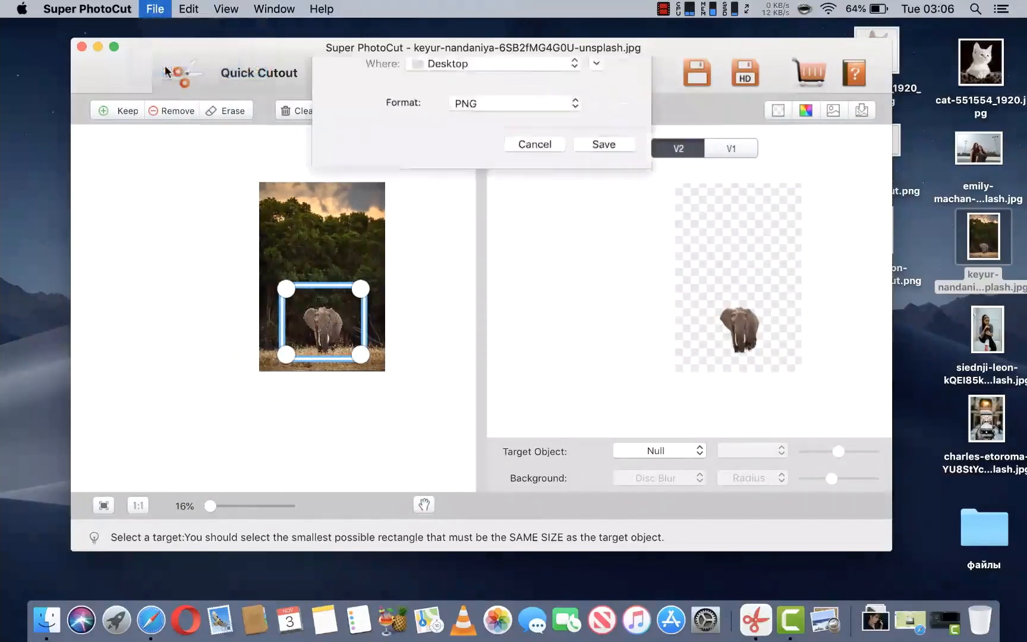
pyautogui.click(597, 208)
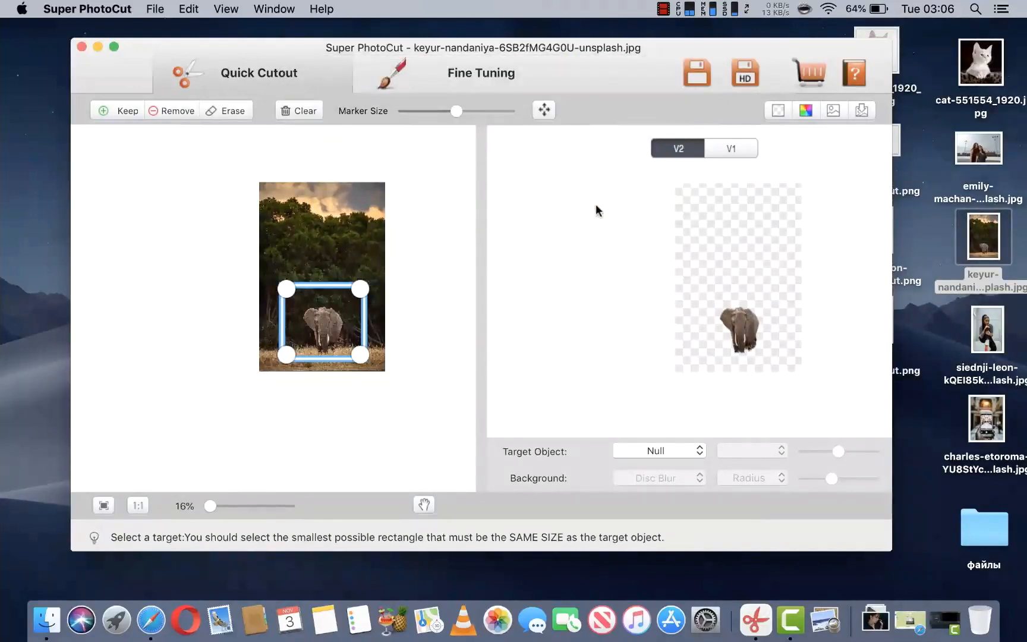
# - View the saved elephant cutout in Preview, quit Preview, and bring the Super PhotoCut window back to the middle of the desktop
pyautogui.moveTo(696, 48); pyautogui.dragTo(519, 77)
pyautogui.click(873, 315)
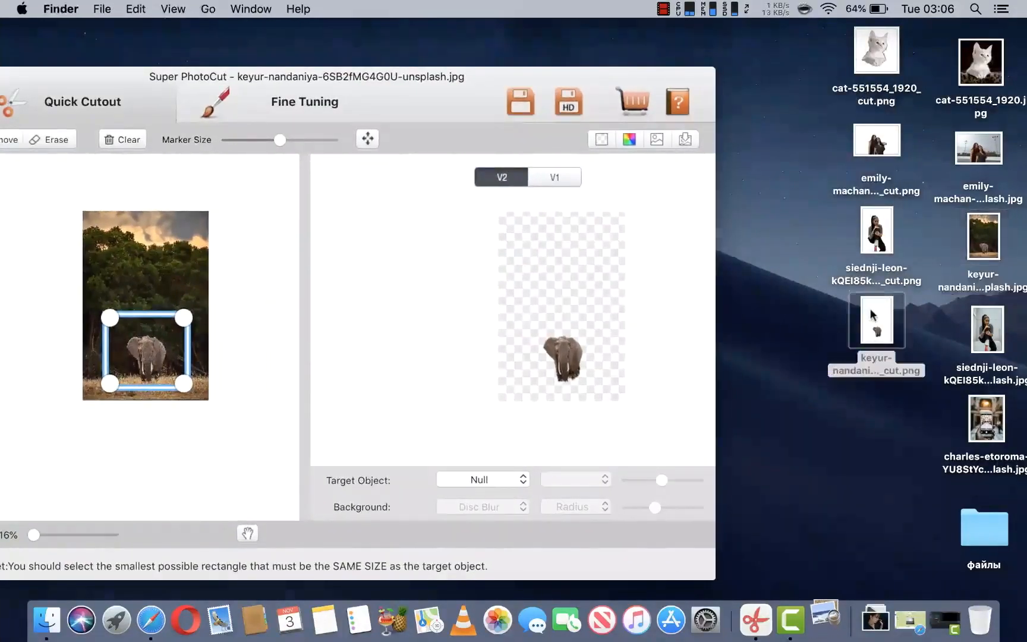
pyautogui.doubleClick(873, 315)
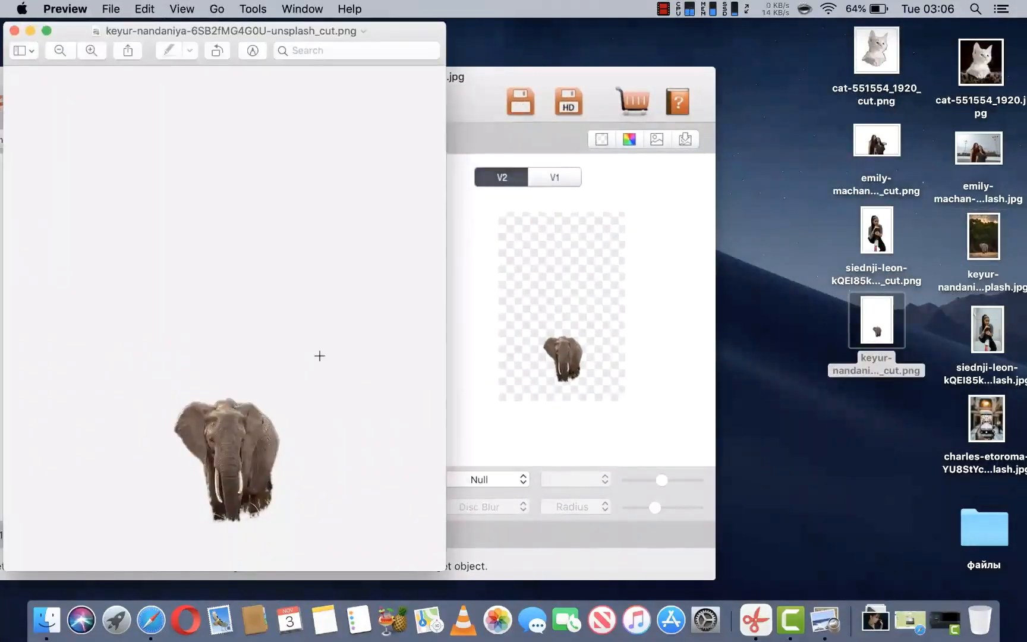
pyautogui.click(89, 9)
pyautogui.click(90, 160)
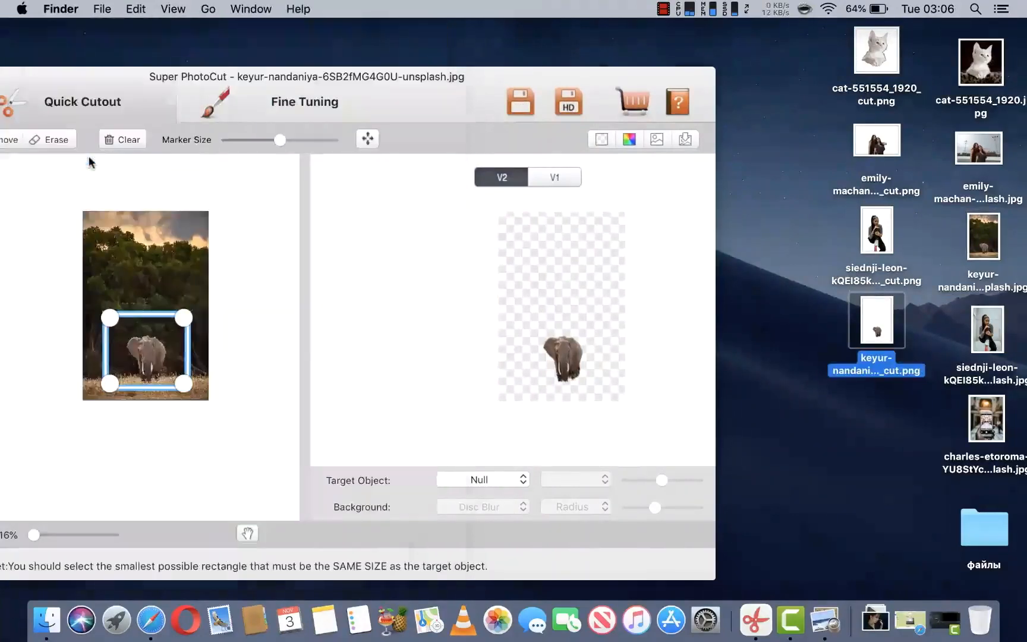
pyautogui.click(394, 83)
pyautogui.moveTo(394, 83); pyautogui.dragTo(581, 57)
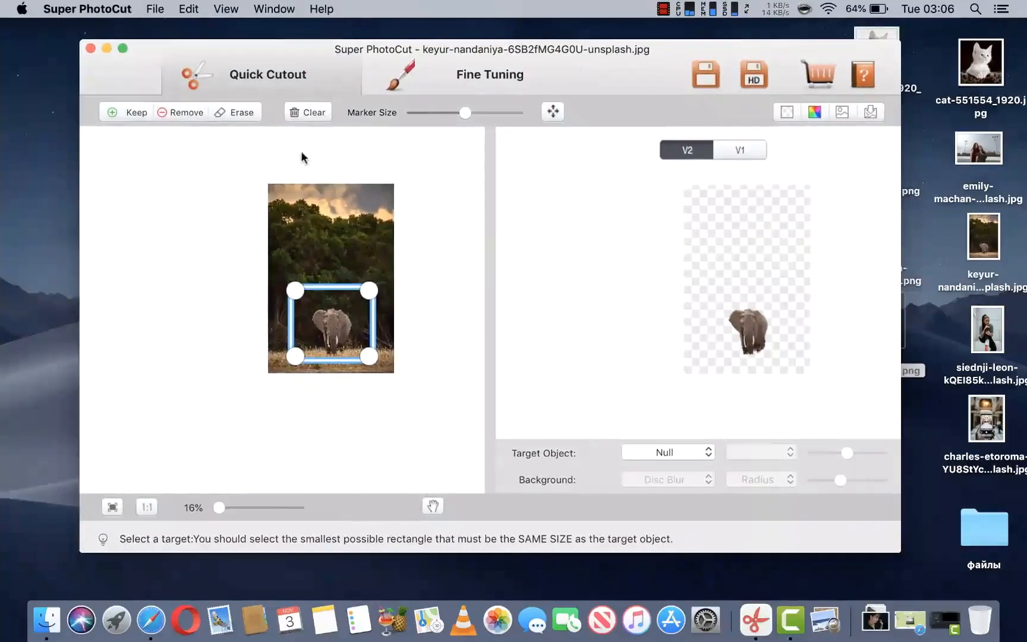